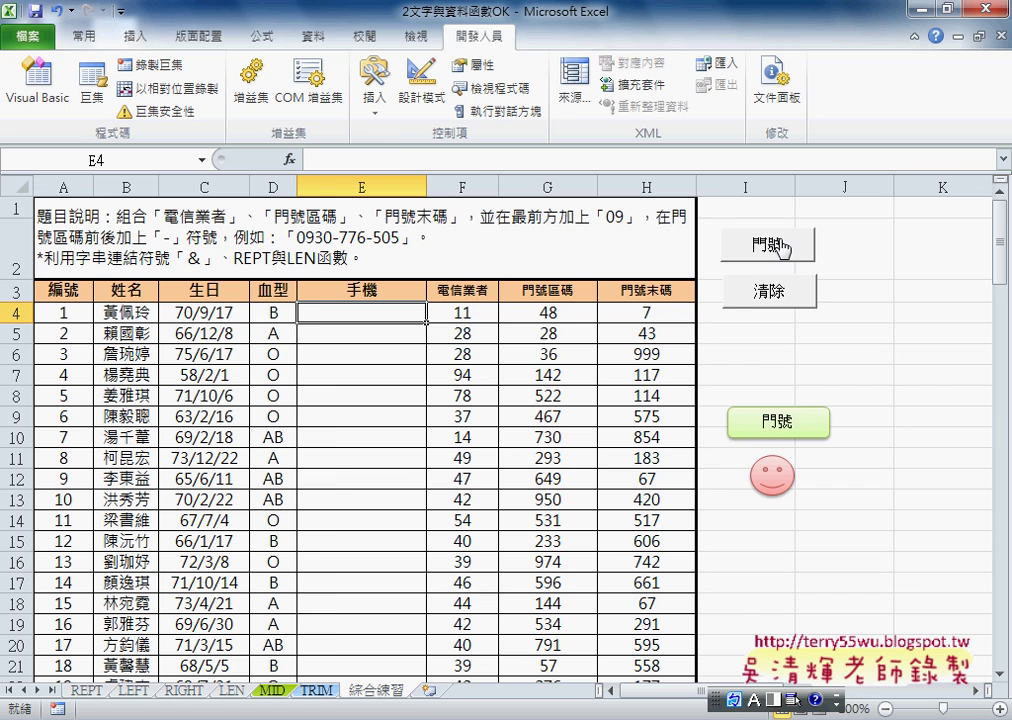
# - Test the 門號 fill and 清除 clear macros, then switch to the 2文字與資料函數 compatibility-mode workbook
pyautogui.click(768, 243)
pyautogui.click(779, 289)
pyautogui.click(778, 252)
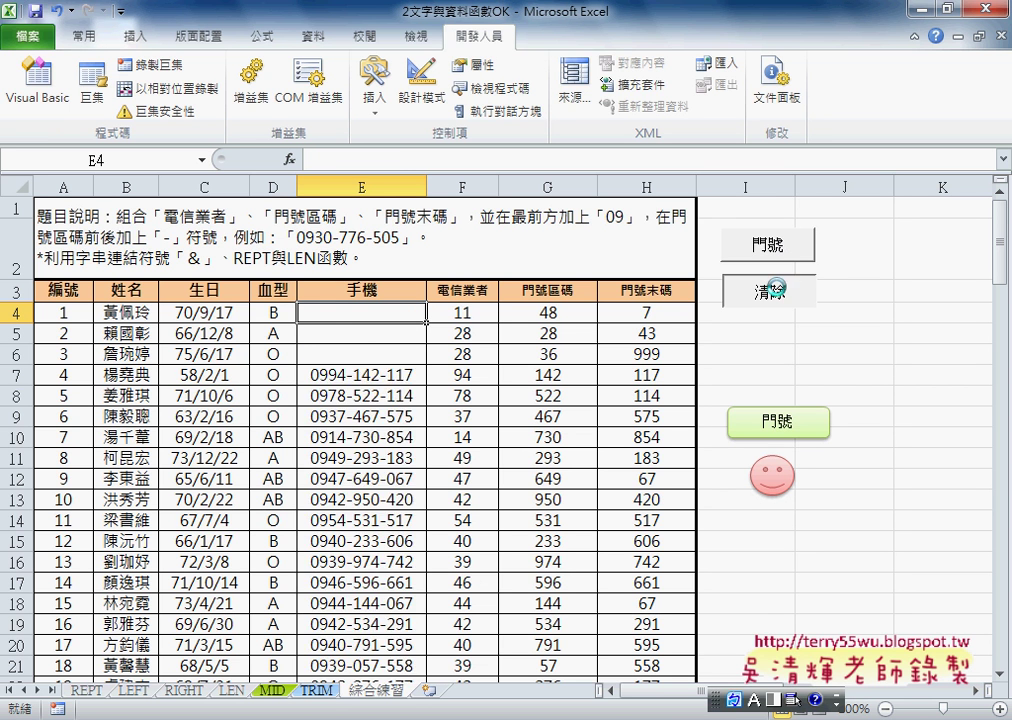
pyautogui.click(768, 289)
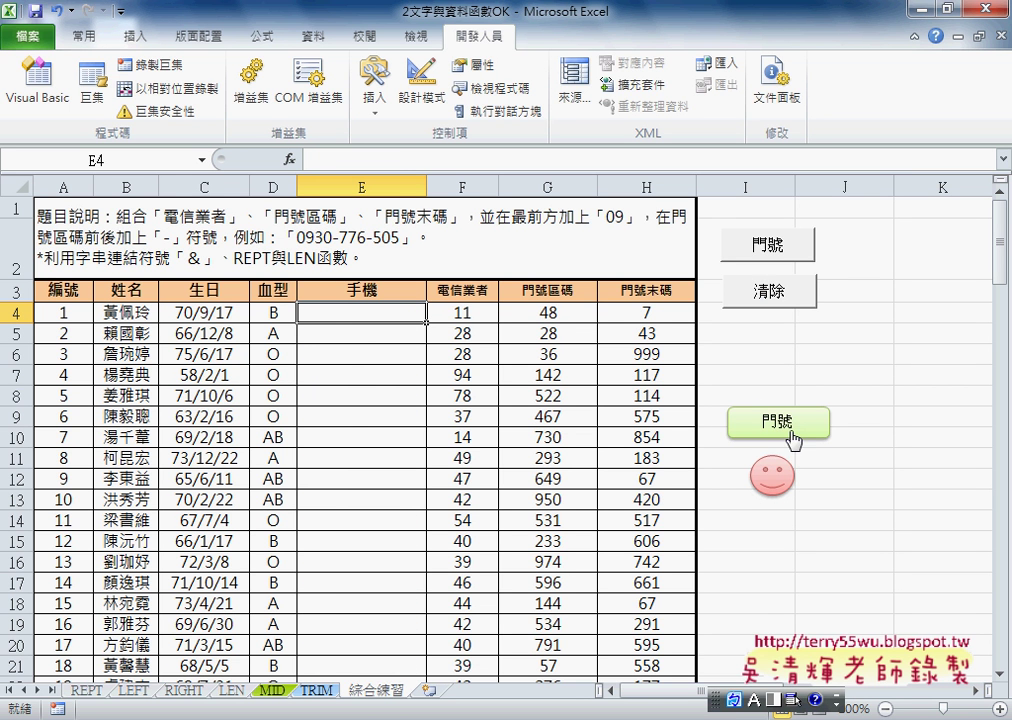
pyautogui.click(782, 256)
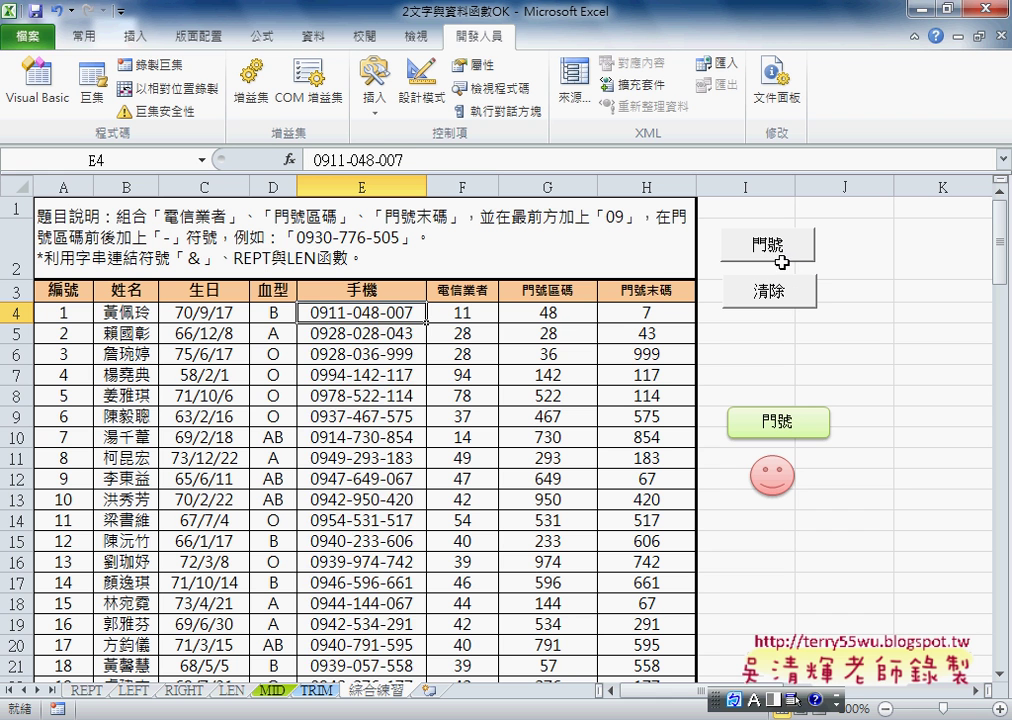
pyautogui.click(770, 290)
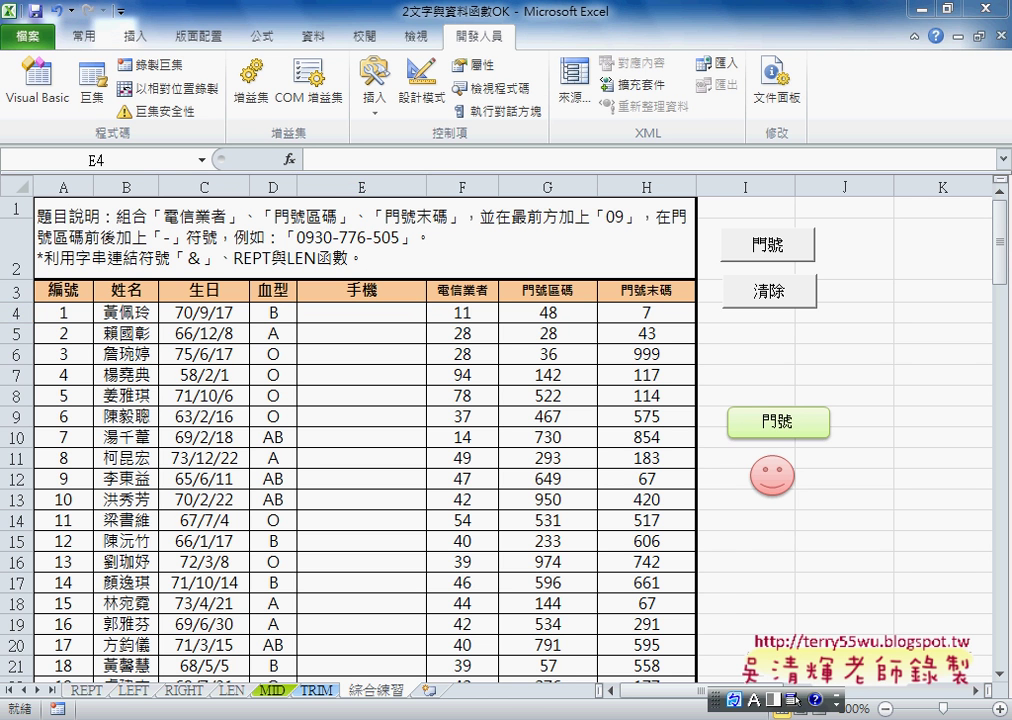
pyautogui.click(300, 510)
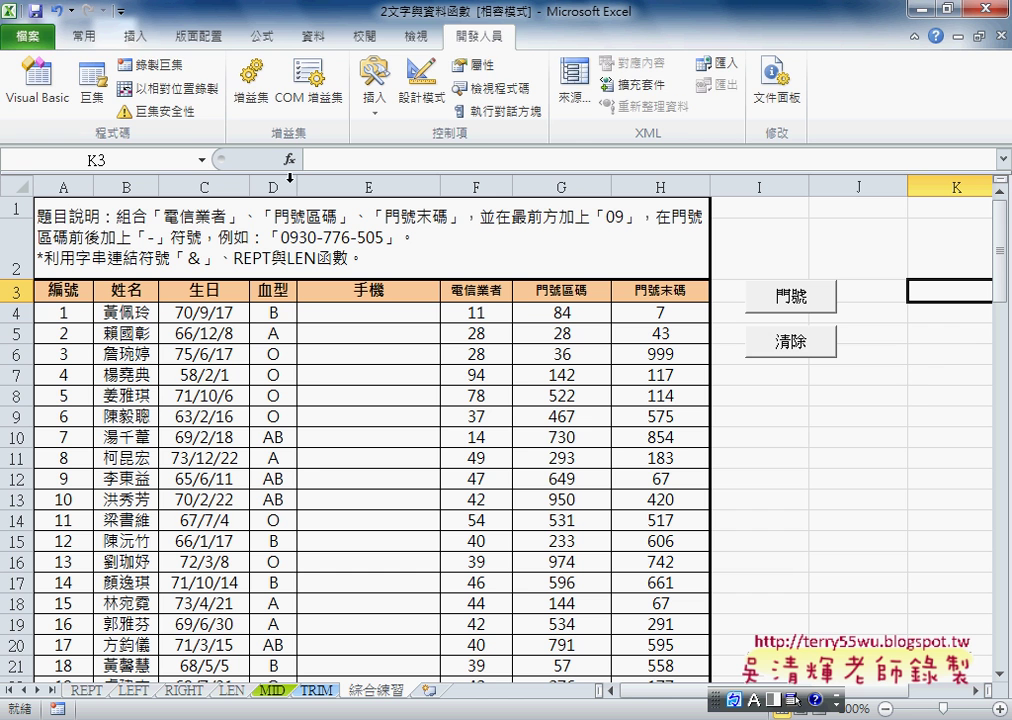
# - Draw a rounded rectangle just below the 清除 button, near cell I8
pyautogui.click(135, 36)
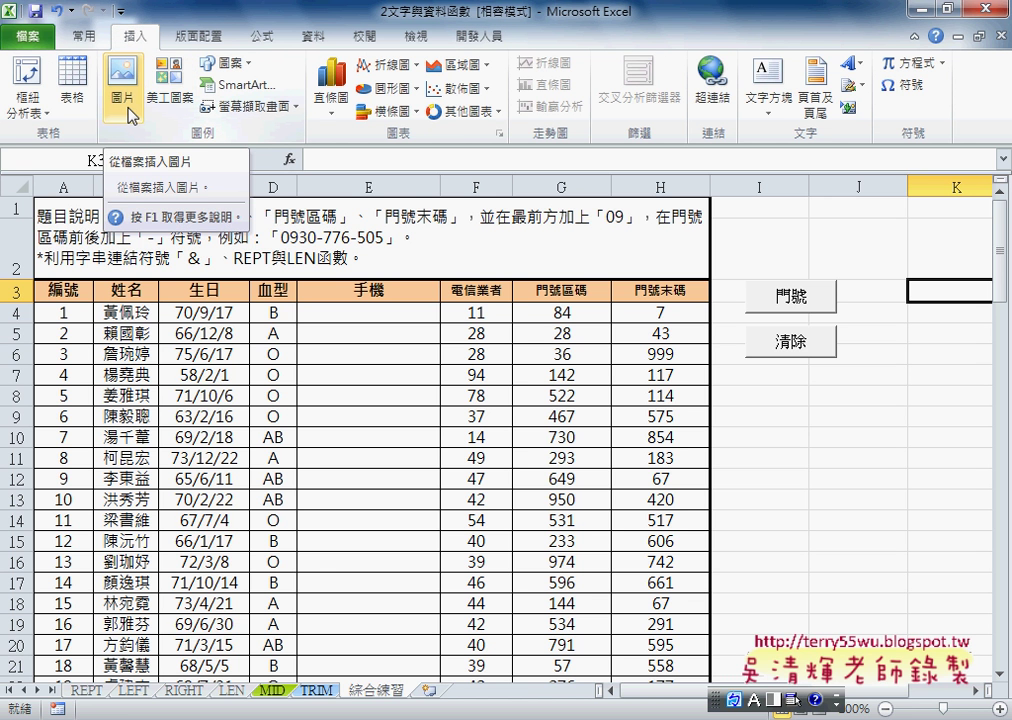
pyautogui.click(230, 64)
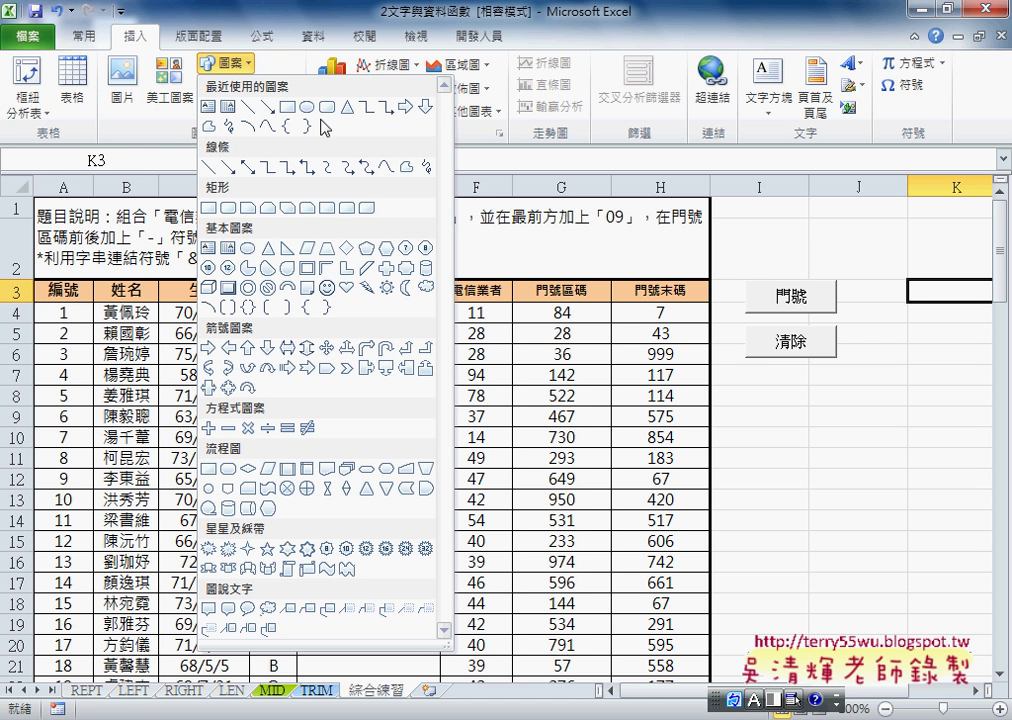
pyautogui.click(328, 108)
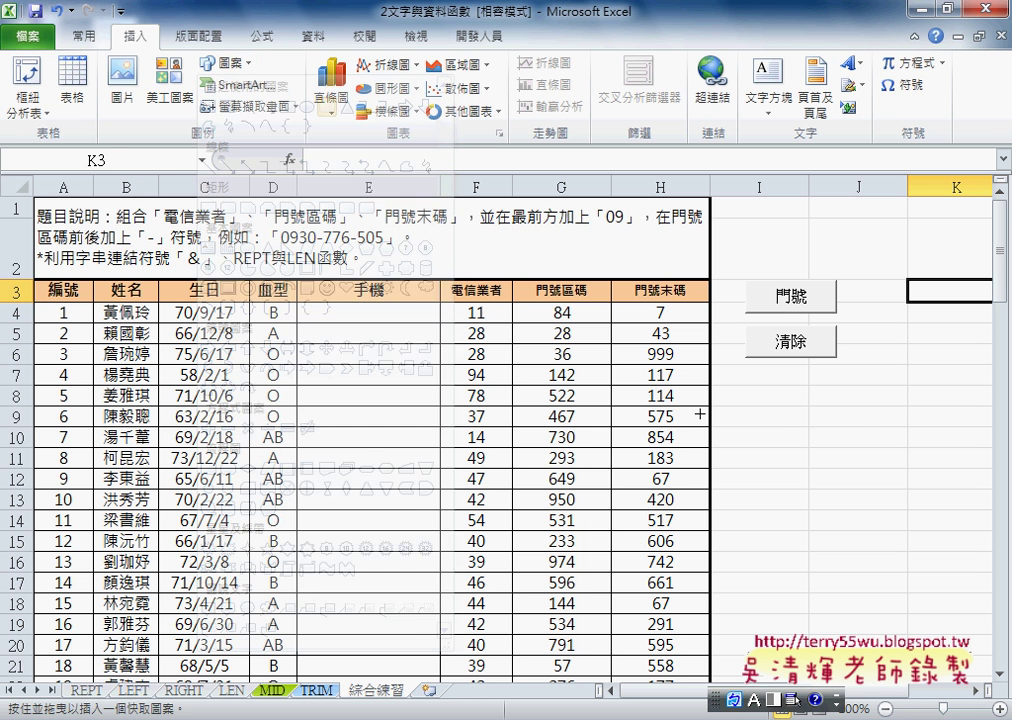
pyautogui.moveTo(746, 389)
pyautogui.mouseDown()
pyautogui.moveTo(777, 425)
pyautogui.moveTo(840, 422)
pyautogui.mouseUp()
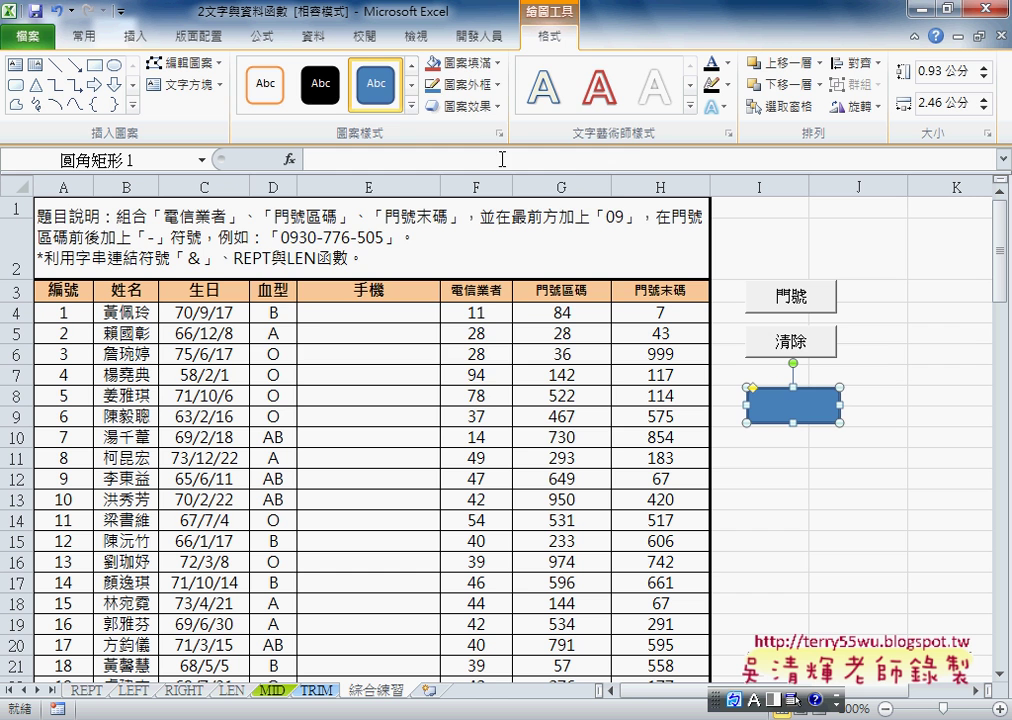
# - Apply the light-blue shape style to the rounded rectangle, leaving fill and outline unchanged
pyautogui.click(412, 106)
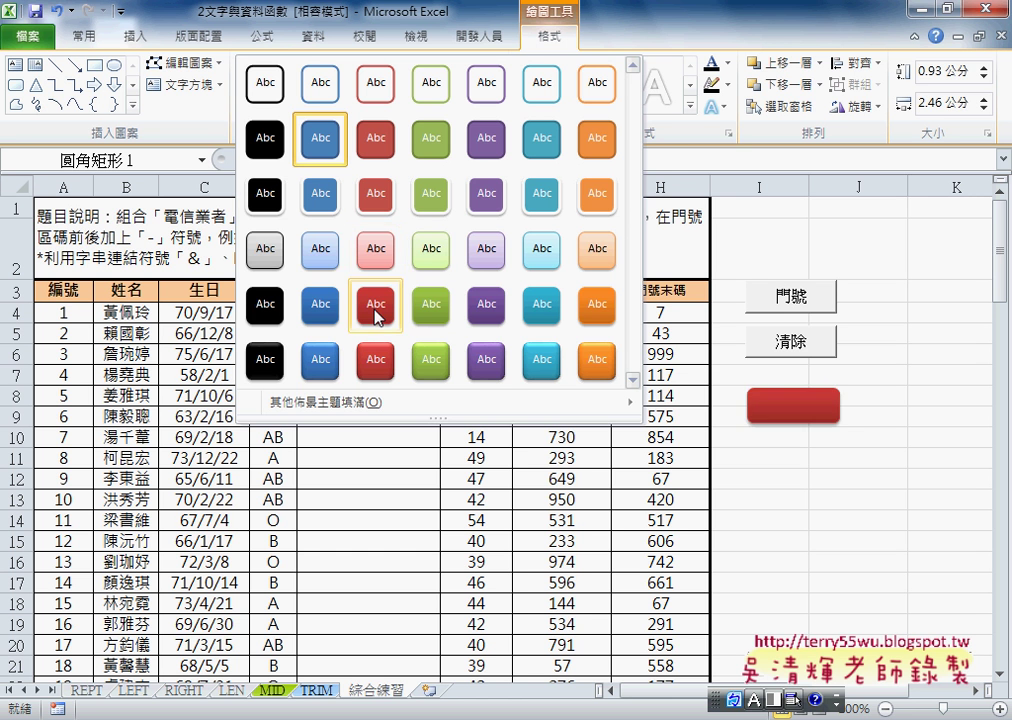
pyautogui.click(308, 274)
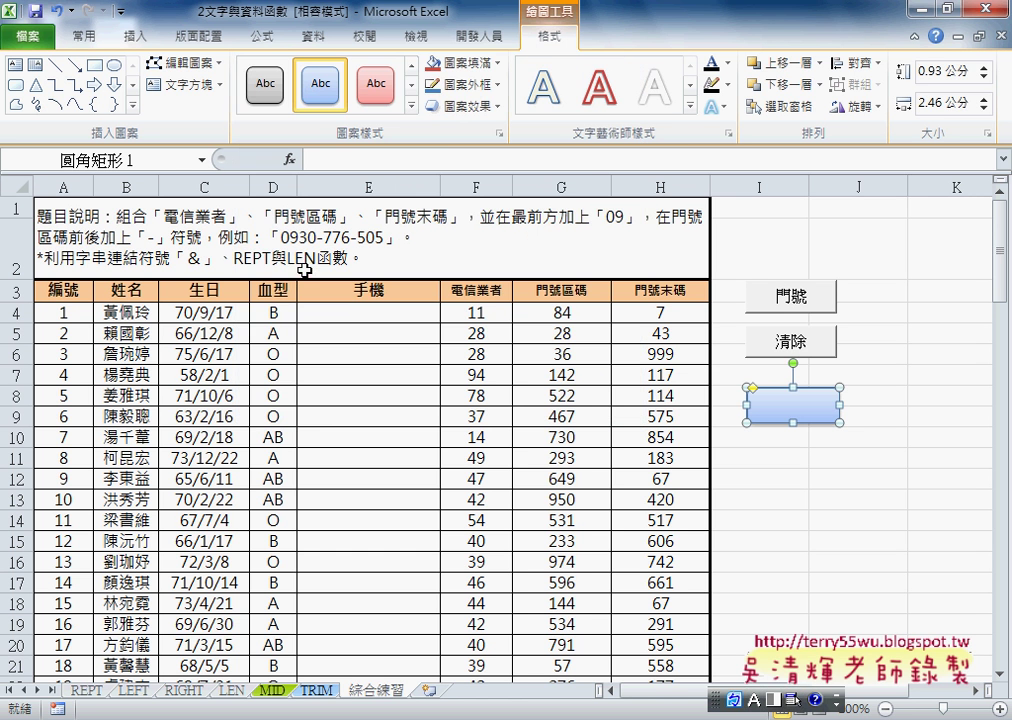
pyautogui.click(496, 64)
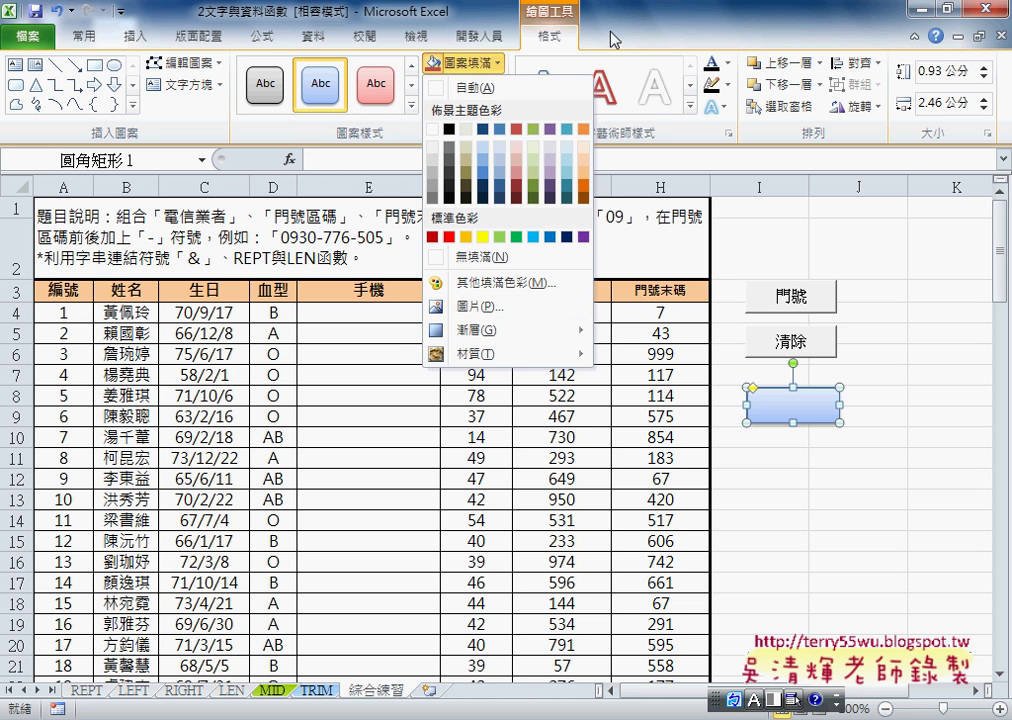
pyautogui.click(470, 85)
pyautogui.click(496, 86)
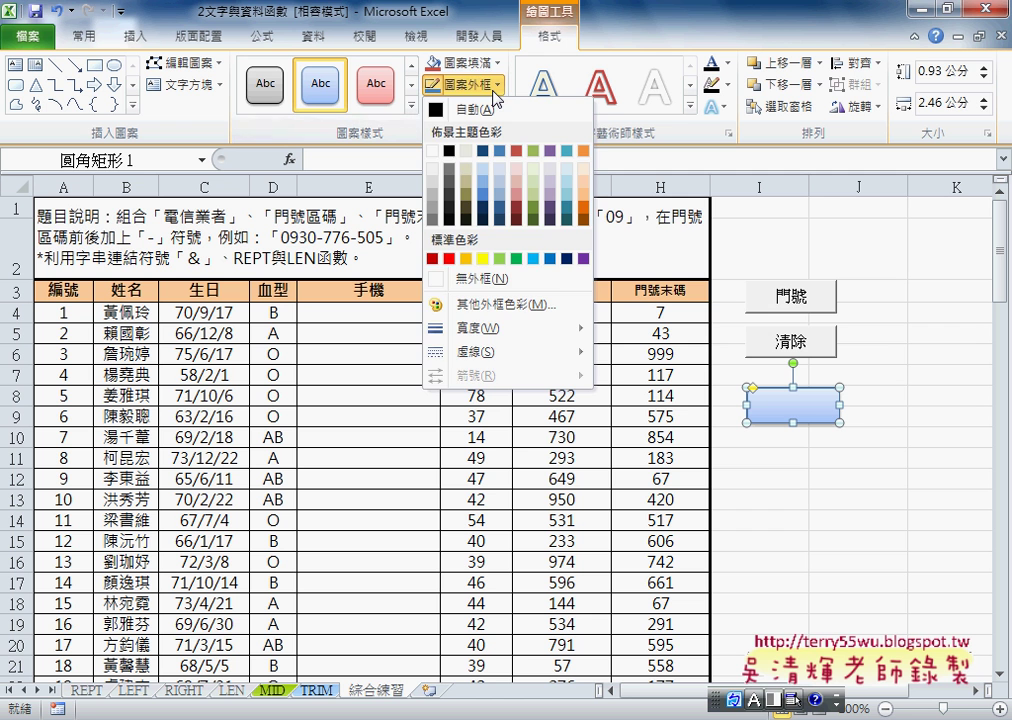
pyautogui.click(605, 52)
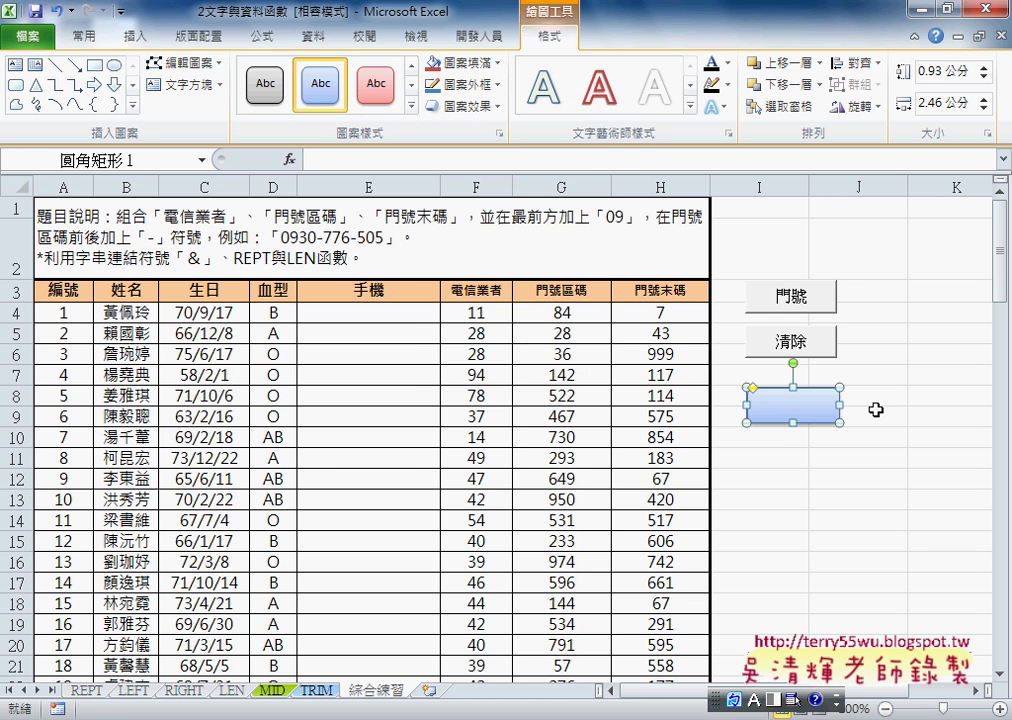
# - Edit the rounded rectangle's text, centre-align it, and enter the label 門號
pyautogui.rightClick(775, 410)
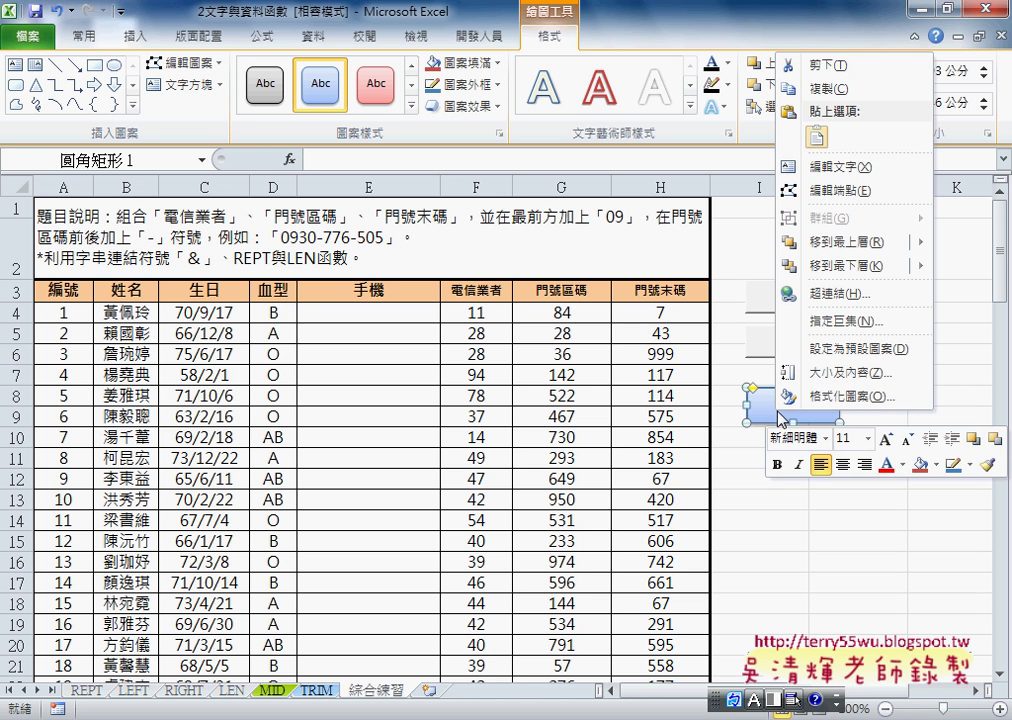
pyautogui.click(832, 170)
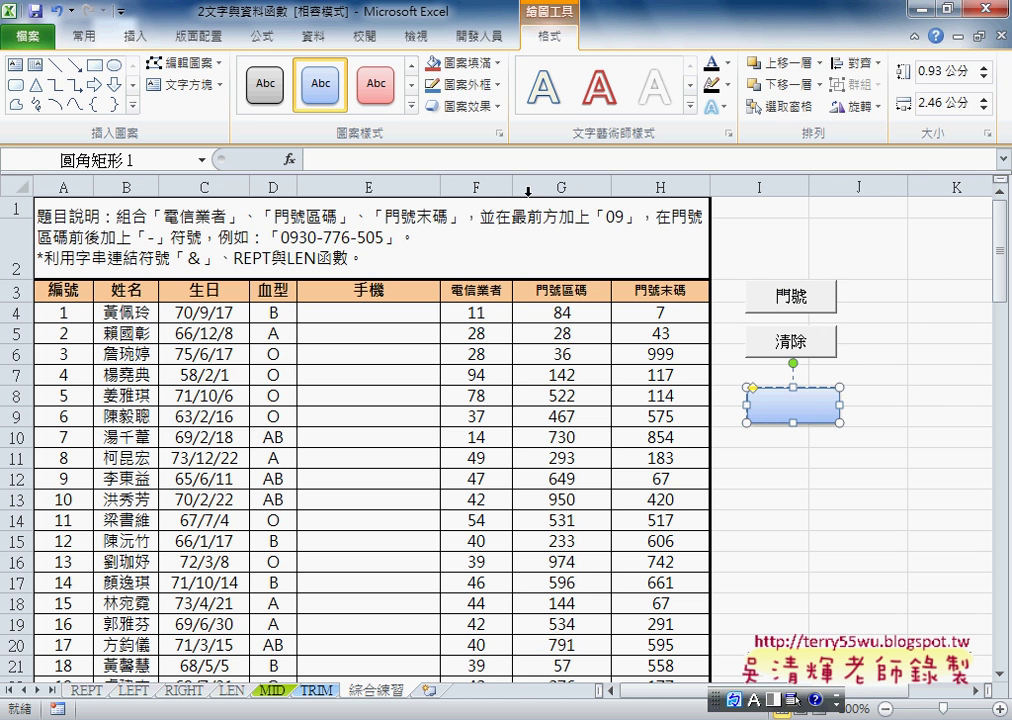
pyautogui.click(84, 34)
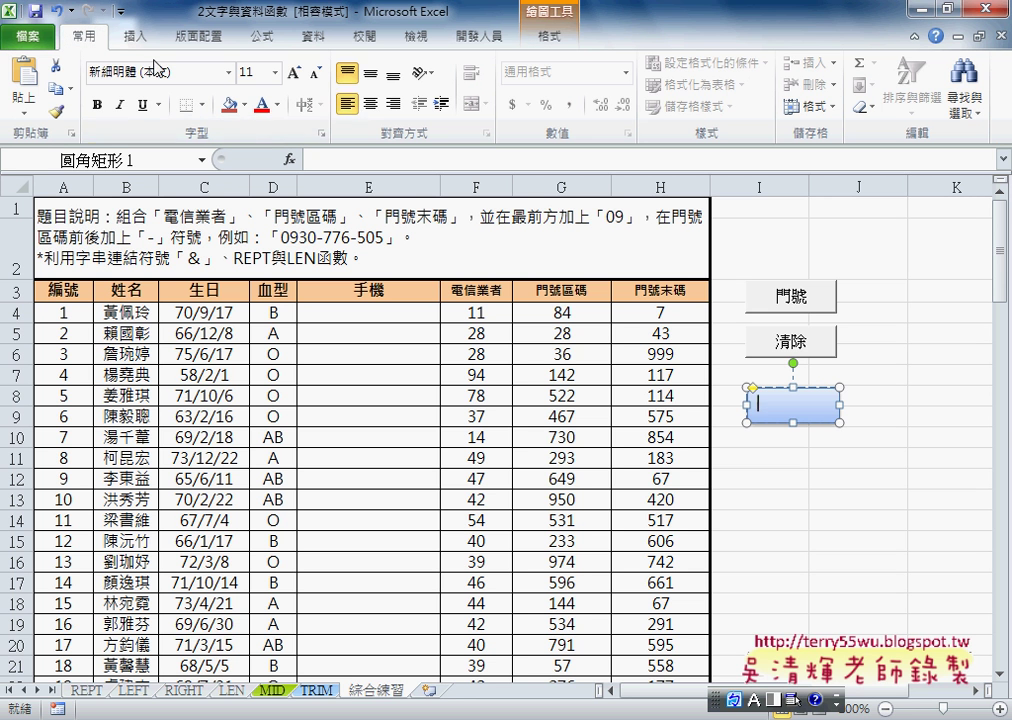
pyautogui.click(372, 105)
pyautogui.write('m')
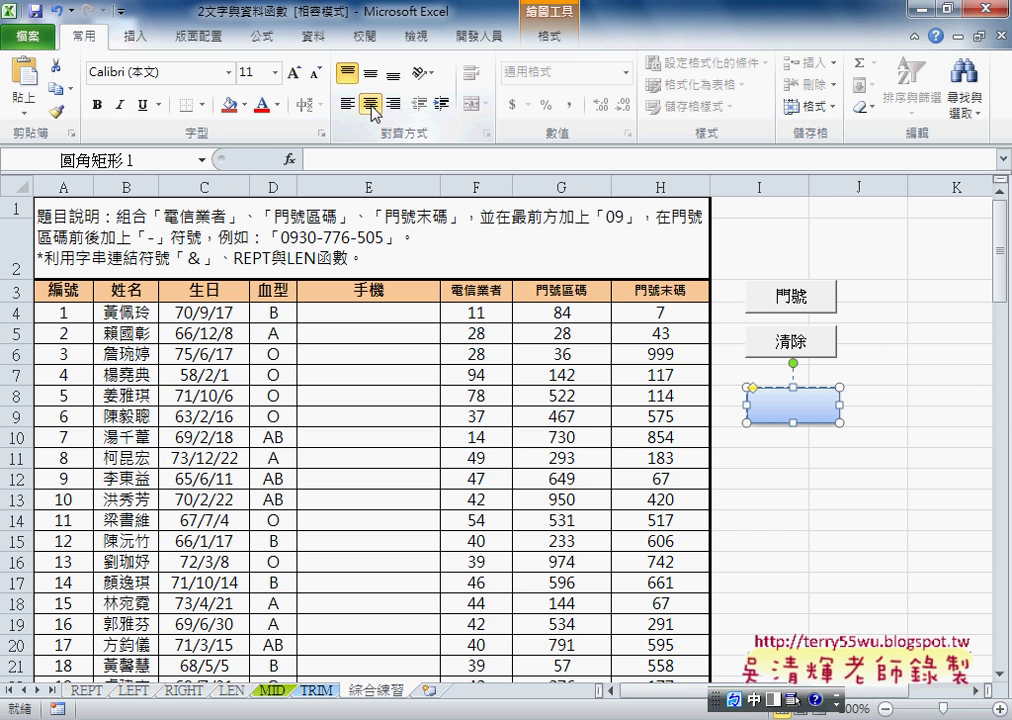
pyautogui.write('ㄇ7')
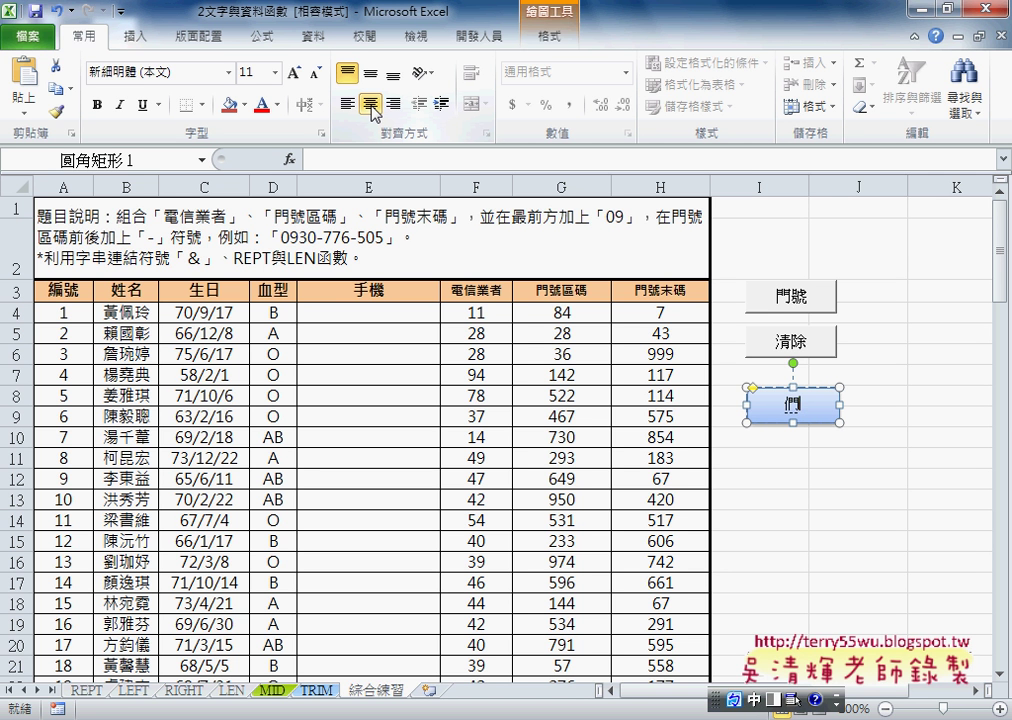
pyautogui.write('ㄏㄠ4')
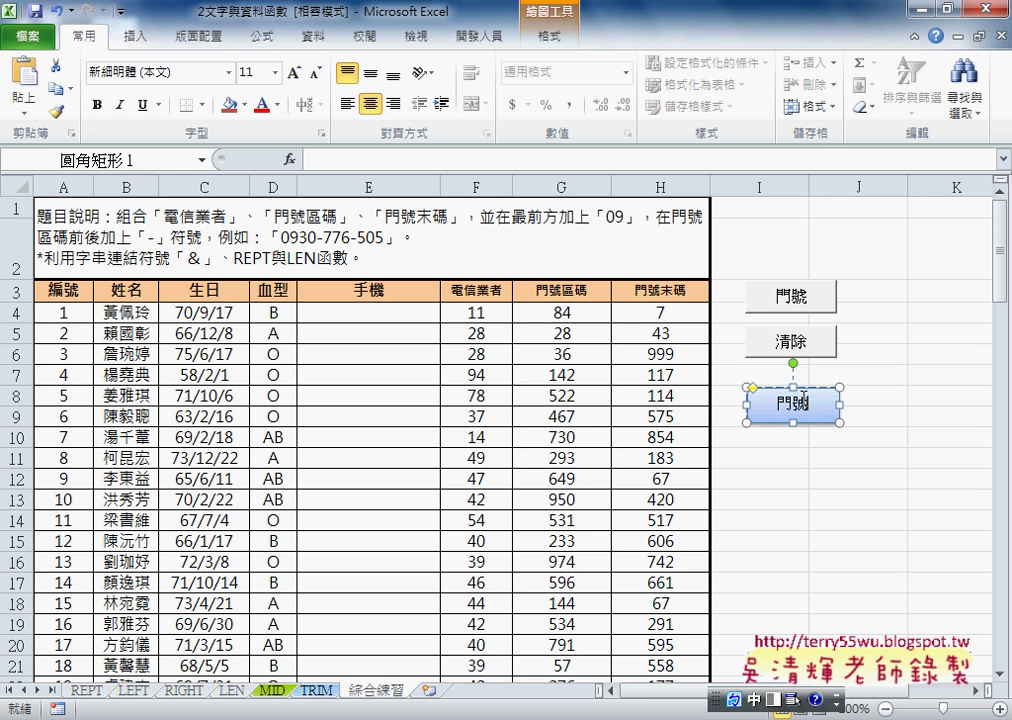
# - Assign the 門號 macro to the light-blue shape
pyautogui.rightClick(810, 398)
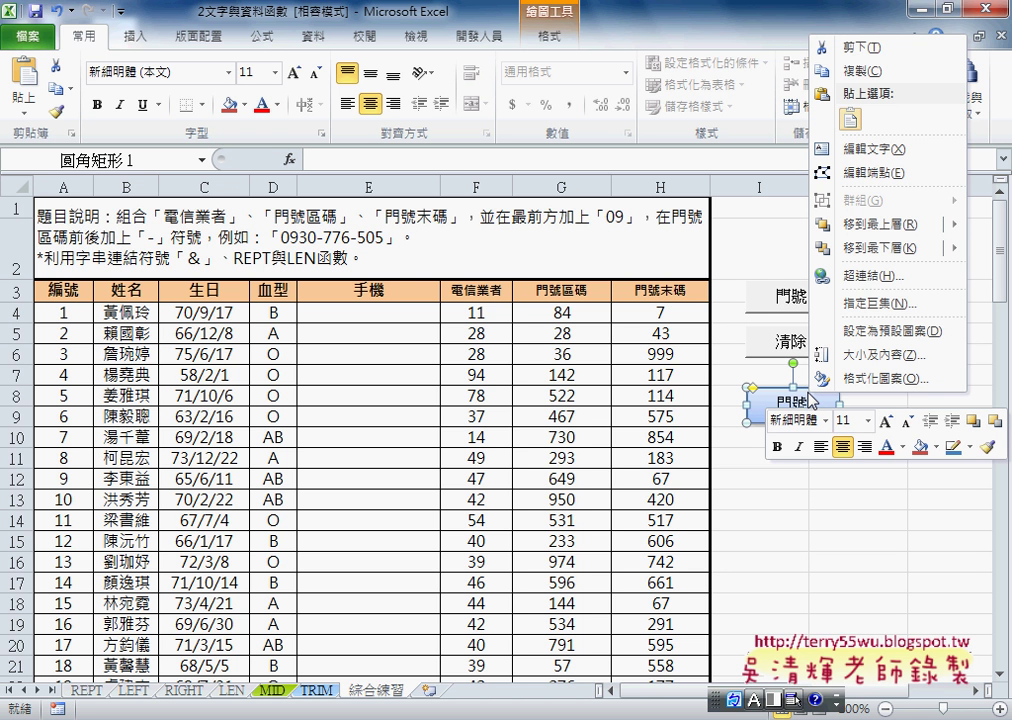
pyautogui.click(866, 304)
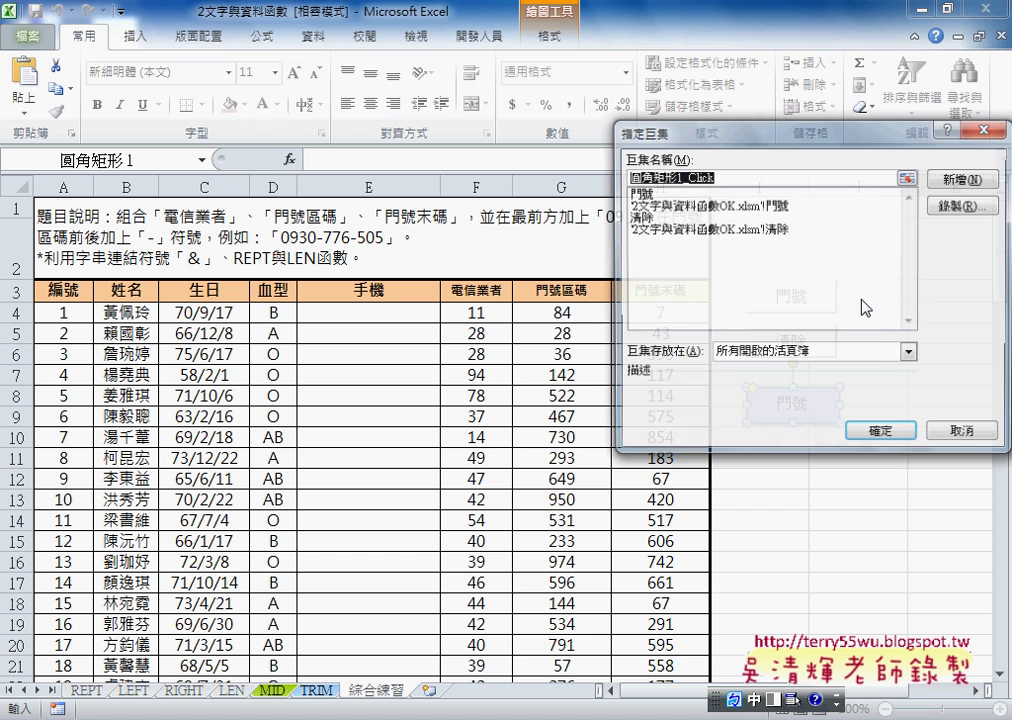
pyautogui.click(645, 195)
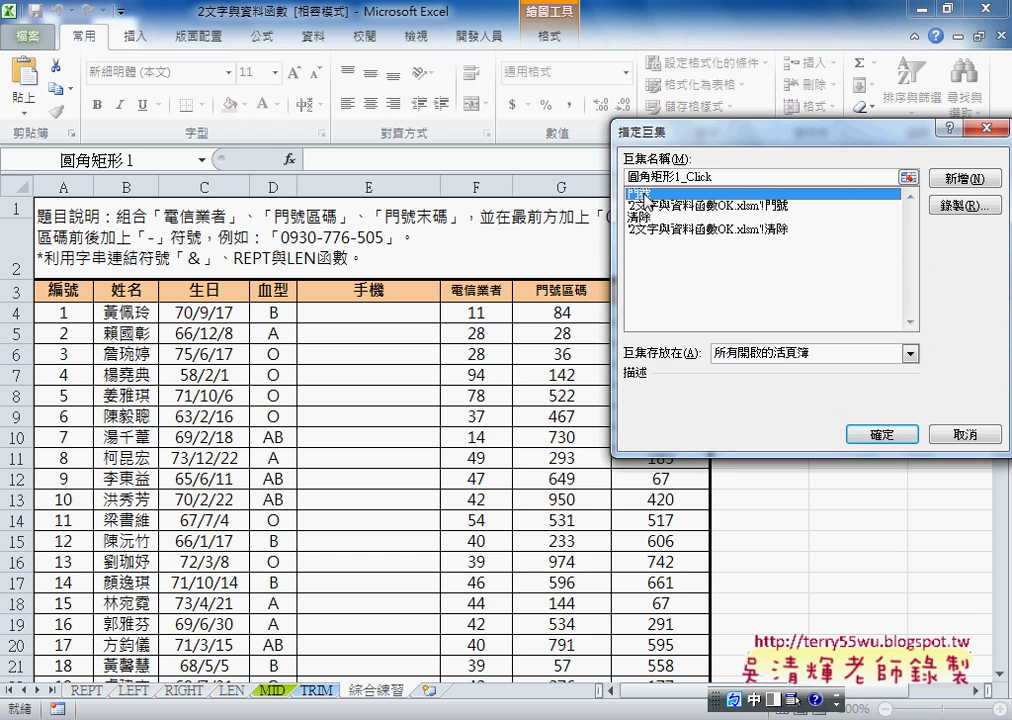
pyautogui.click(889, 438)
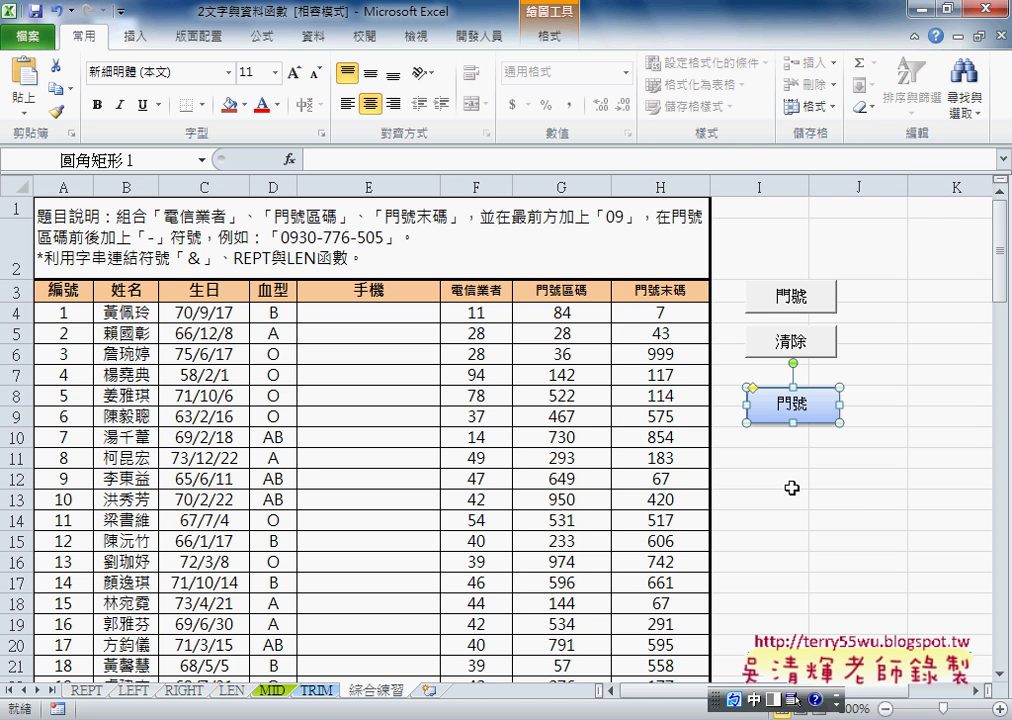
pyautogui.click(837, 506)
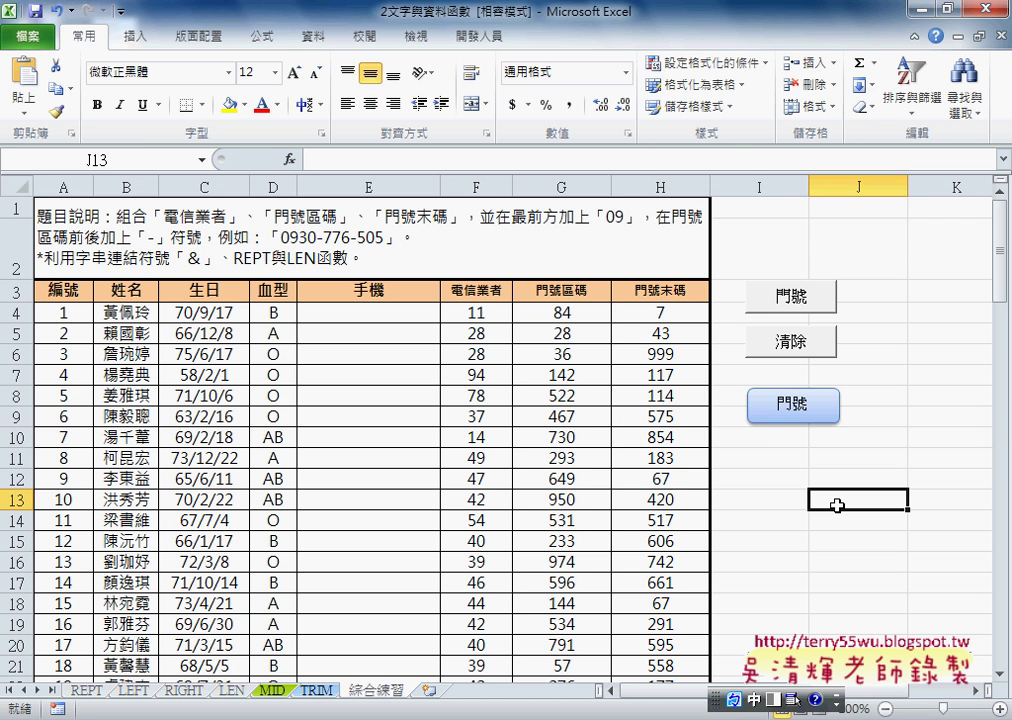
# - Test the new shape by filling, clearing, and refilling the 手機 column
pyautogui.click(795, 406)
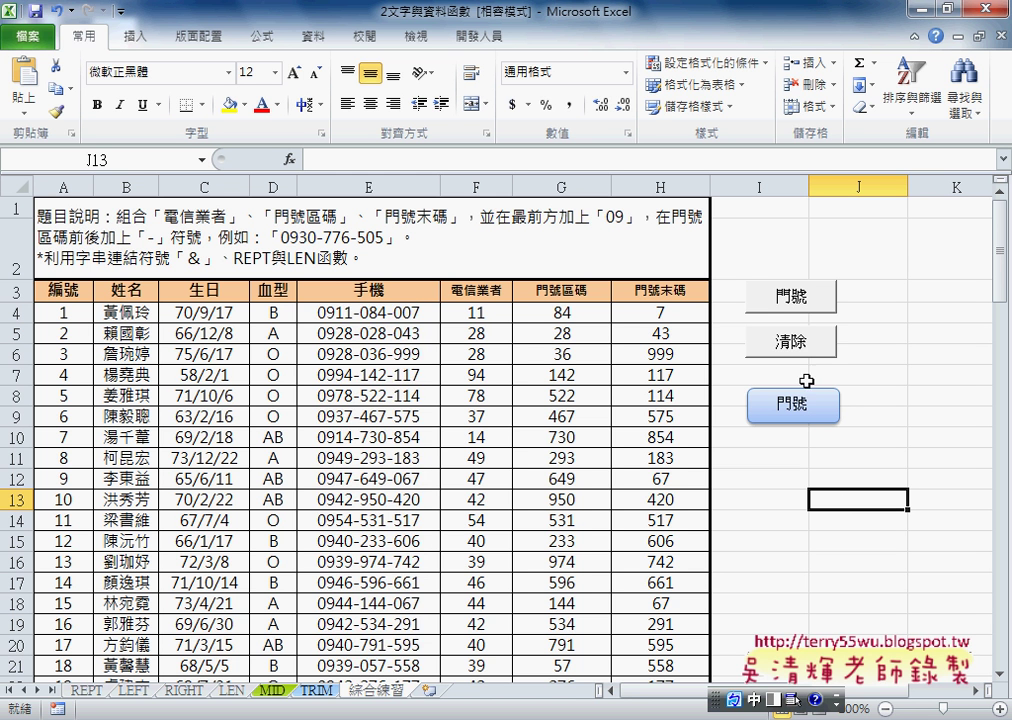
pyautogui.click(795, 350)
pyautogui.click(797, 403)
# - Check the Developer 插入 controls list, then bring up the 門號 shape's shortcut menu
pyautogui.click(468, 40)
pyautogui.click(375, 85)
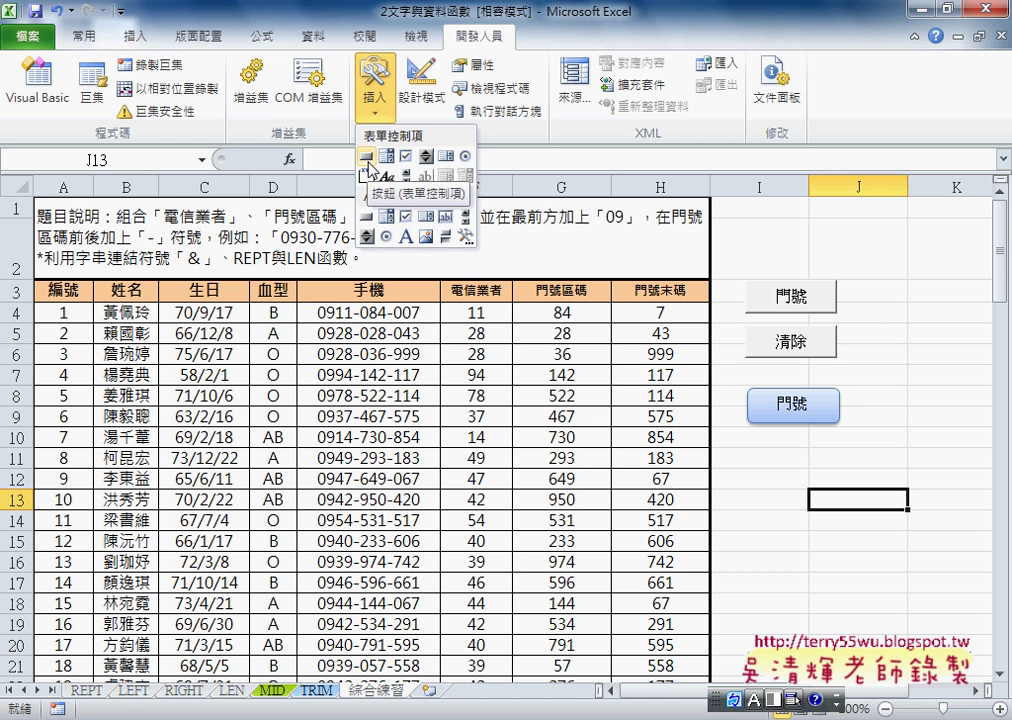
pyautogui.rightClick(790, 408)
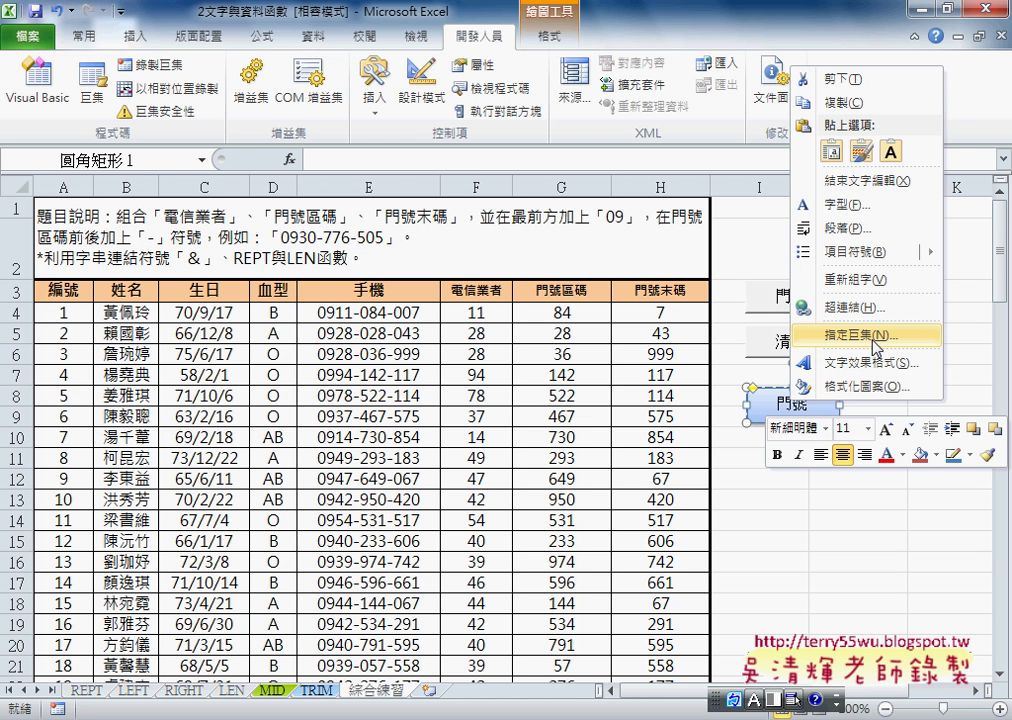
# - Close the 門號 shape's shortcut menu without changes and deselect the shape
pyautogui.click(718, 436)
pyautogui.click(830, 437)
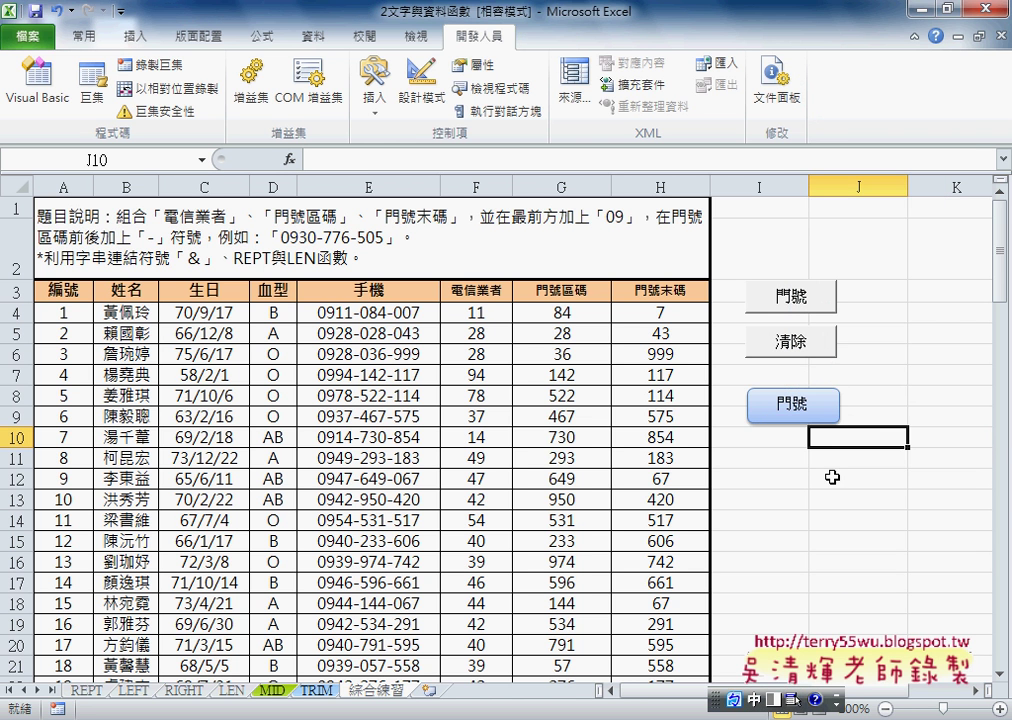
pyautogui.click(135, 36)
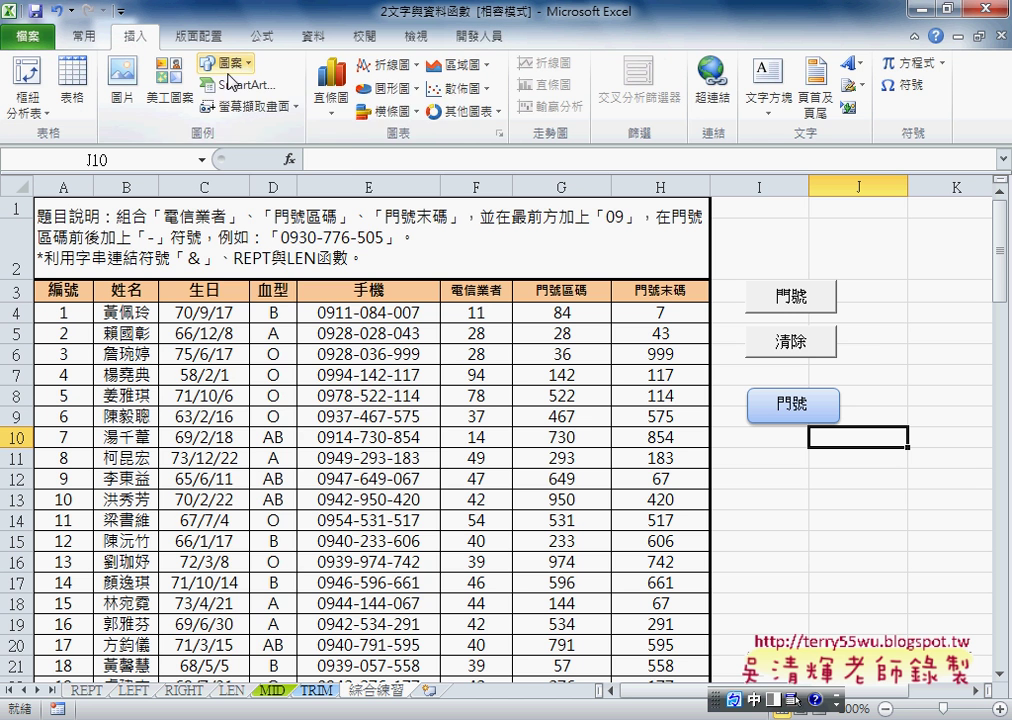
# - Draw a lightning-bolt shape below the blue 門號 shape
pyautogui.click(224, 63)
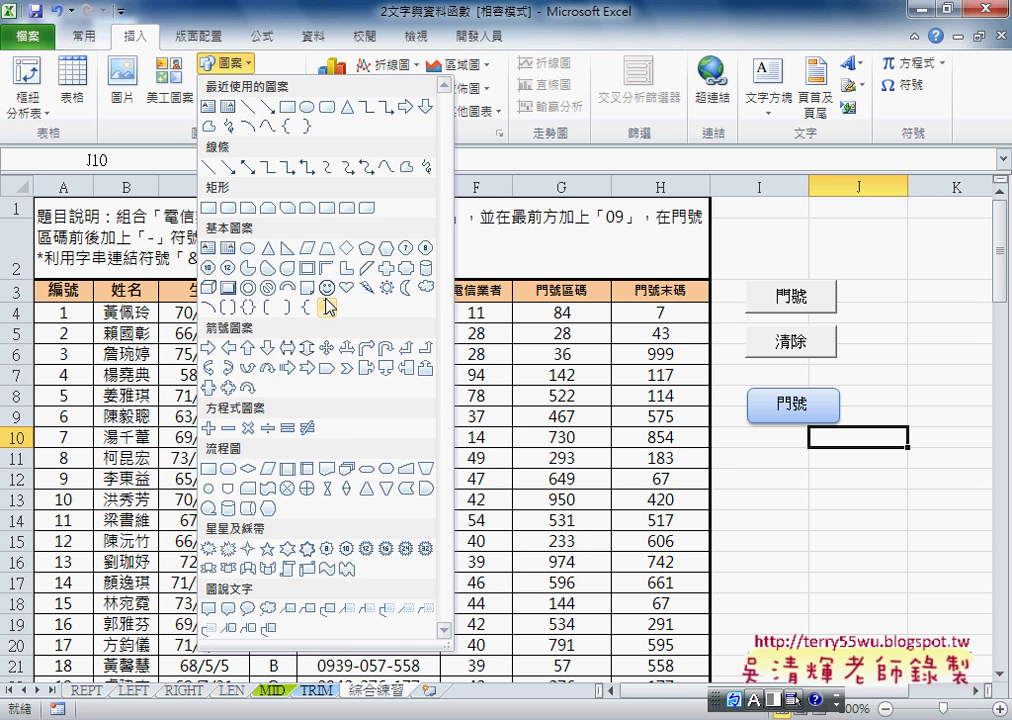
pyautogui.click(287, 247)
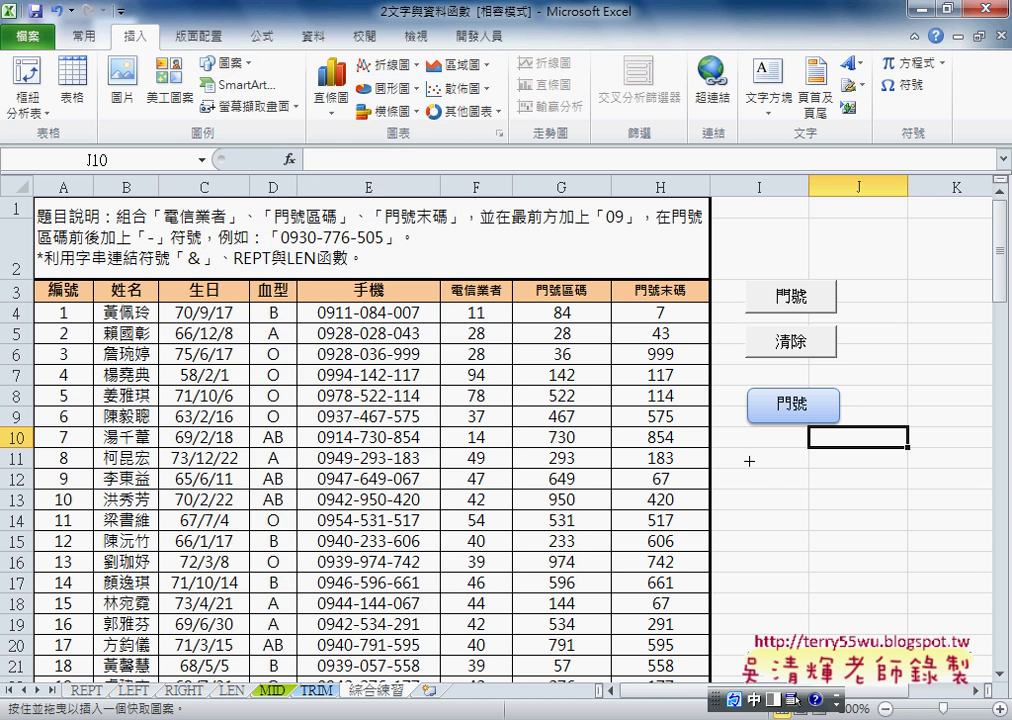
pyautogui.moveTo(757, 452); pyautogui.dragTo(806, 503)
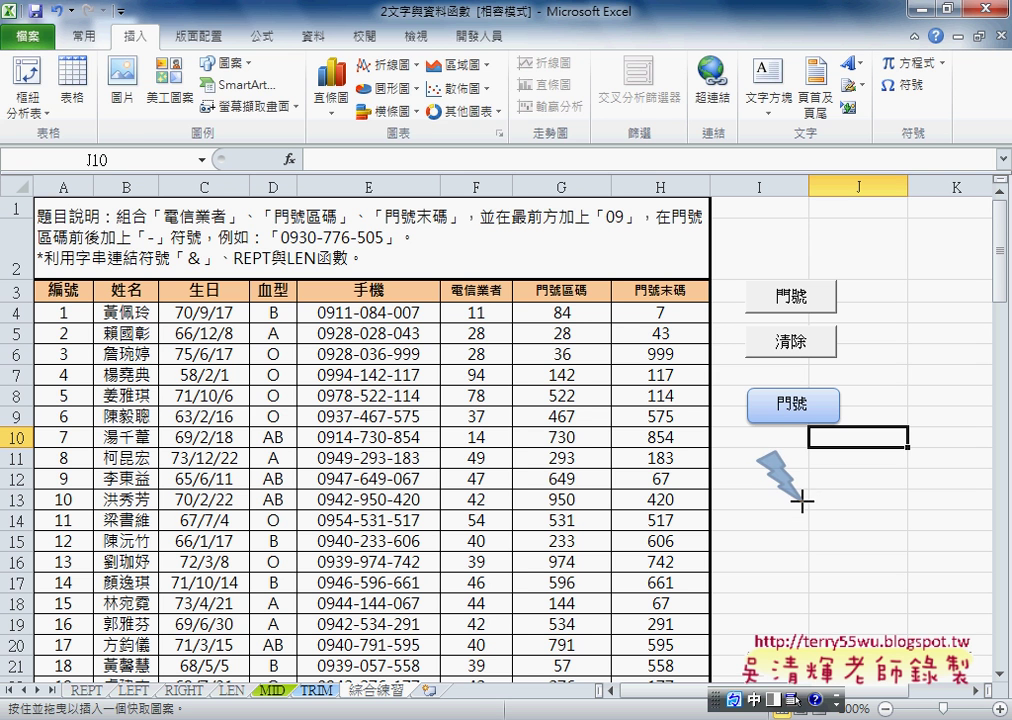
# - Give the lightning bolt the red shape style and resize it to about 1.64 × 1.11 cm
pyautogui.click(410, 104)
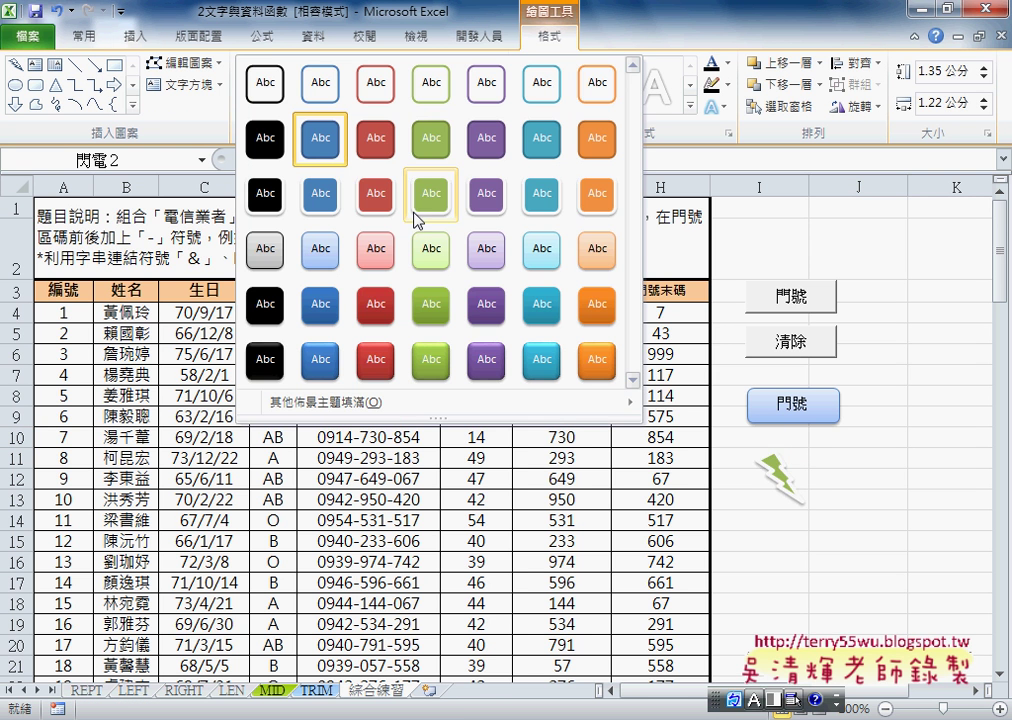
pyautogui.click(368, 312)
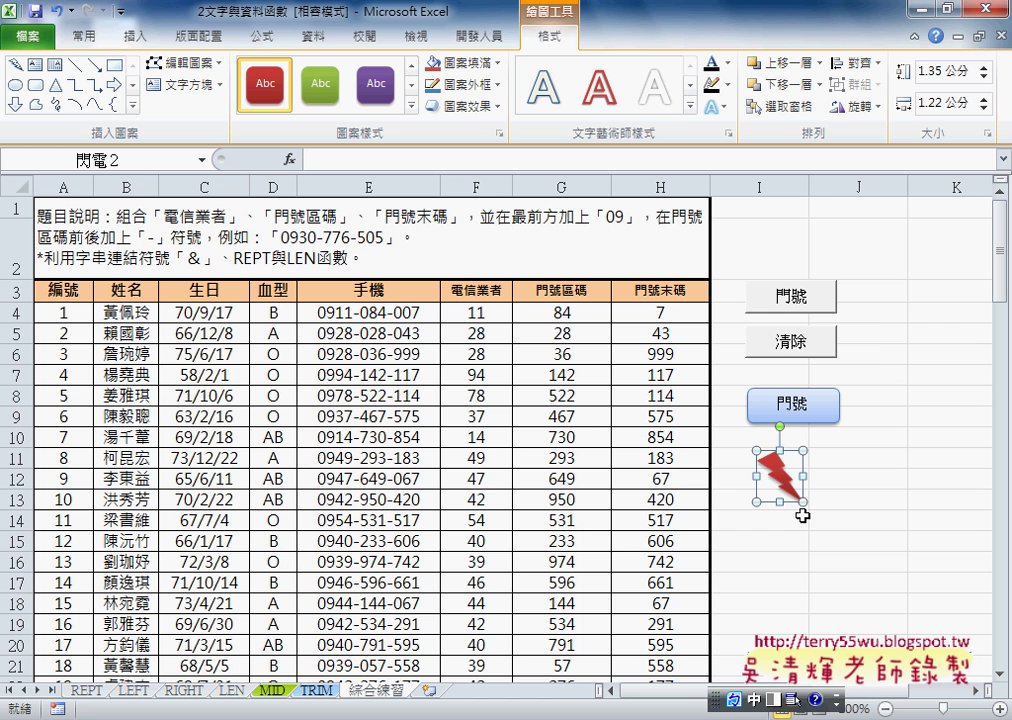
pyautogui.moveTo(803, 505); pyautogui.dragTo(797, 514)
pyautogui.click(831, 517)
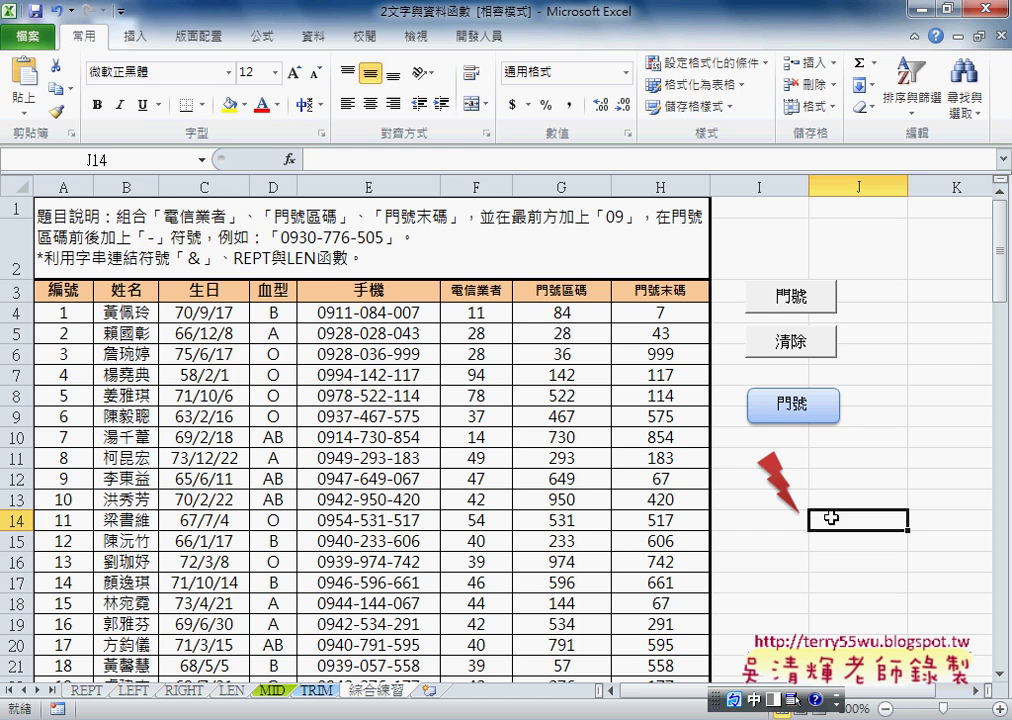
# - Assign the 門號 macro to the red lightning bolt
pyautogui.rightClick(786, 468)
pyautogui.click(845, 394)
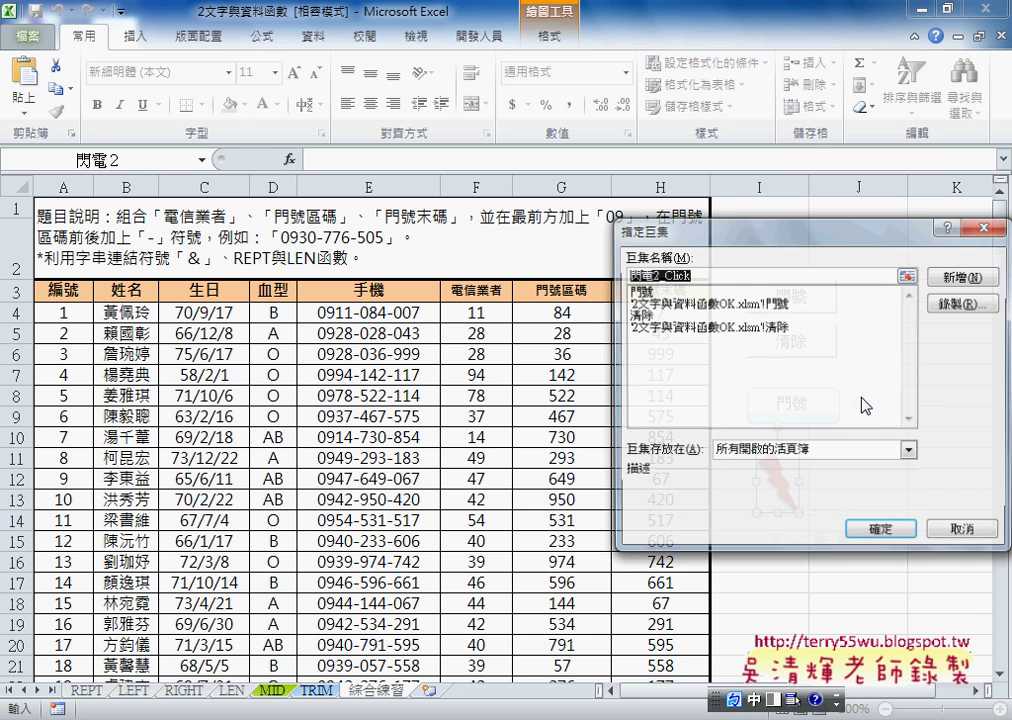
pyautogui.click(640, 292)
pyautogui.click(878, 533)
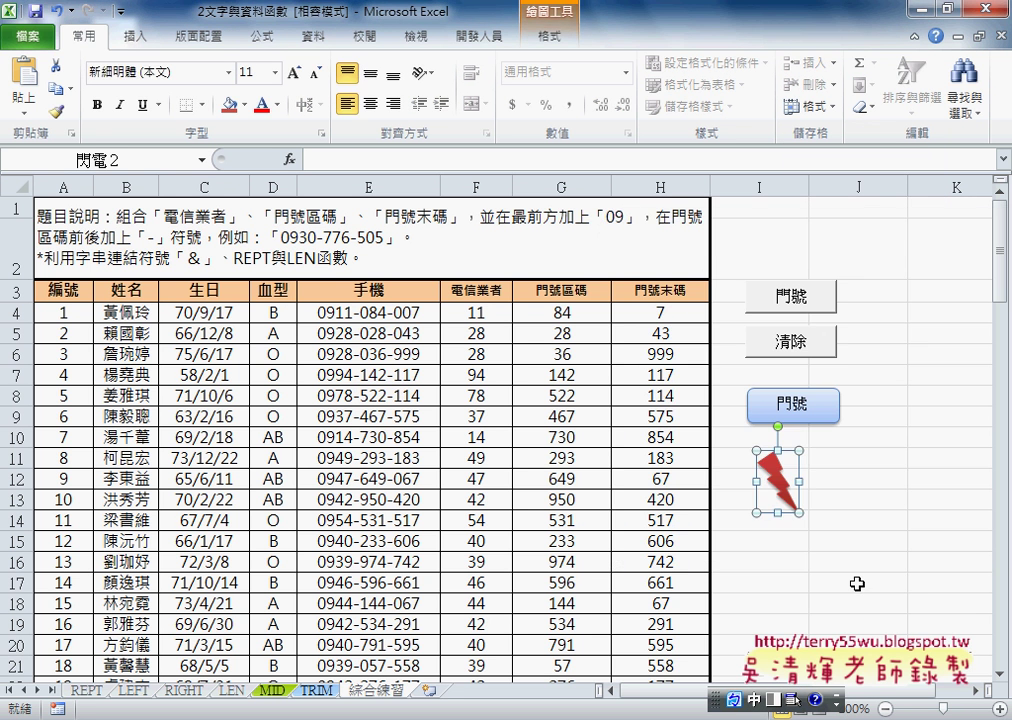
# - Clear the 手機 column with 清除, then refill it from the lightning bolt
pyautogui.click(857, 582)
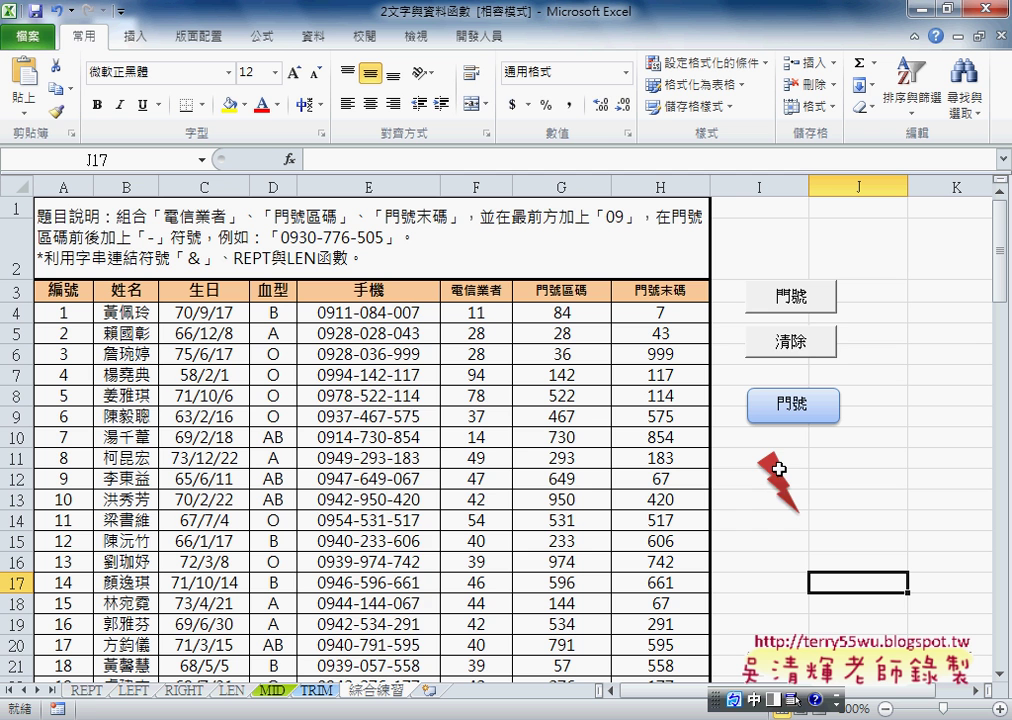
pyautogui.click(762, 343)
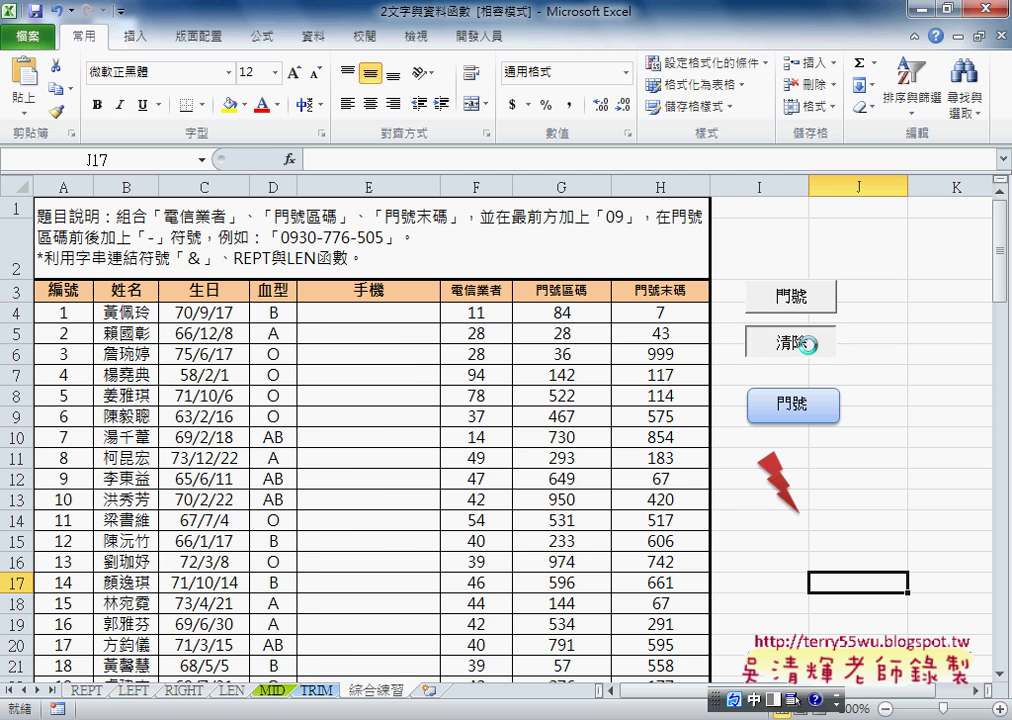
pyautogui.click(778, 490)
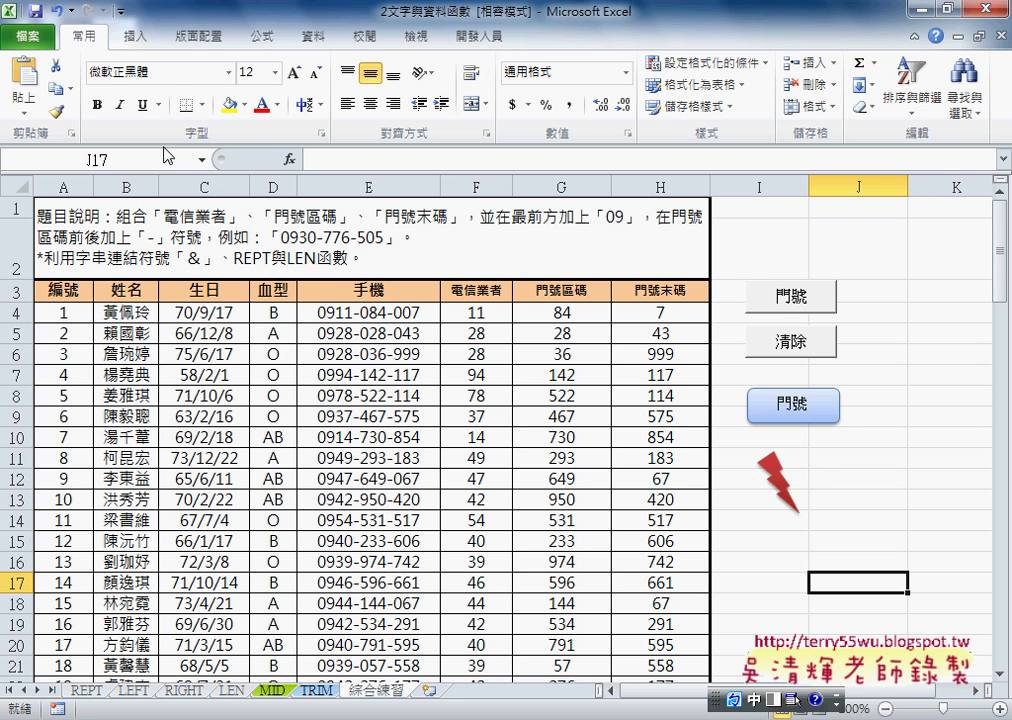
# - Draw a multiply-sign X right of the lightning bolt and give it the light-pink style
pyautogui.click(136, 36)
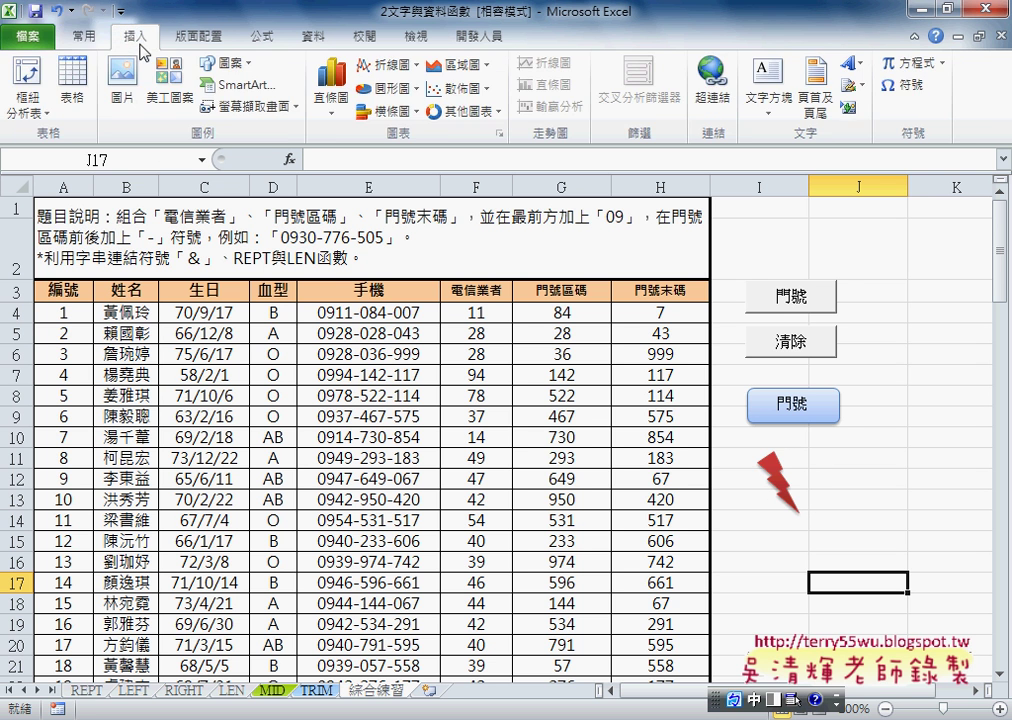
pyautogui.click(218, 62)
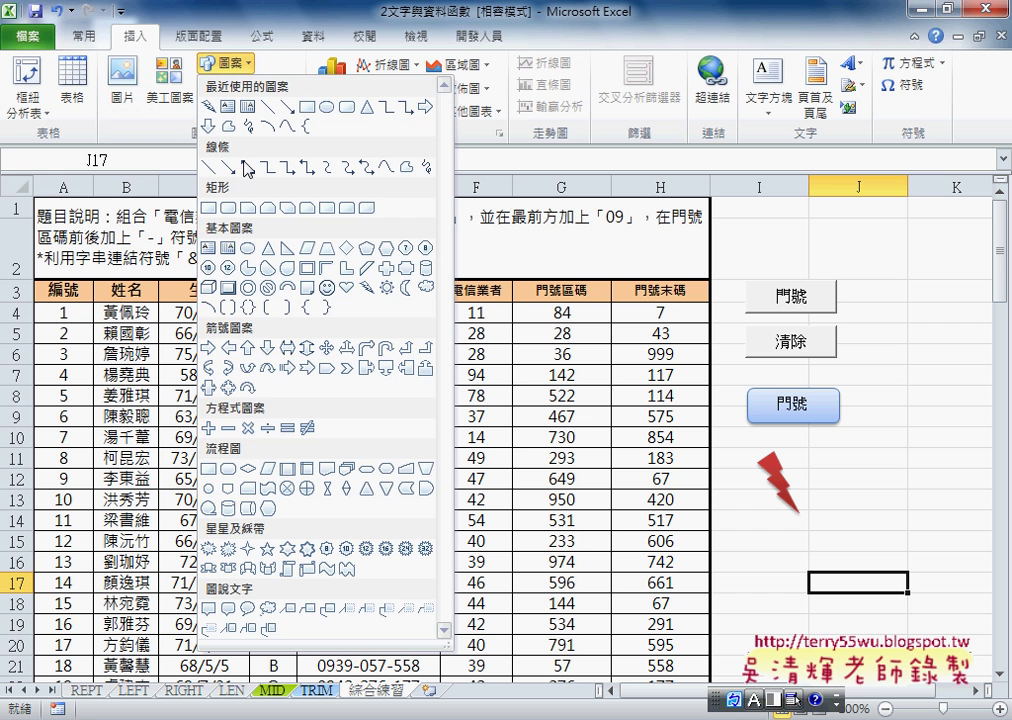
pyautogui.click(253, 430)
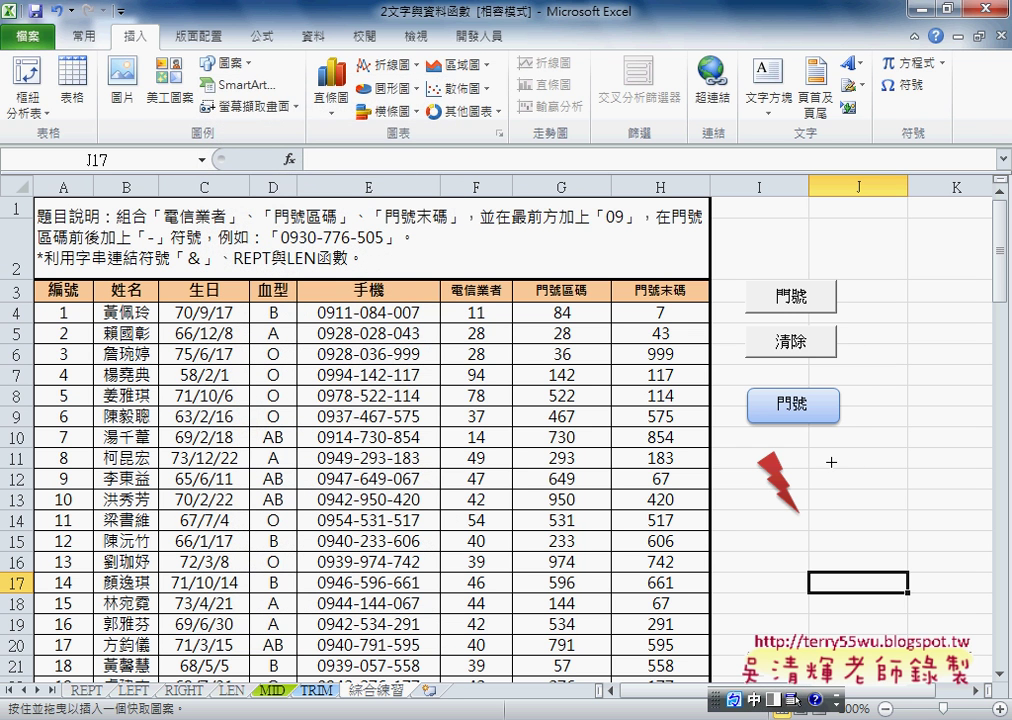
pyautogui.moveTo(829, 457); pyautogui.dragTo(873, 513)
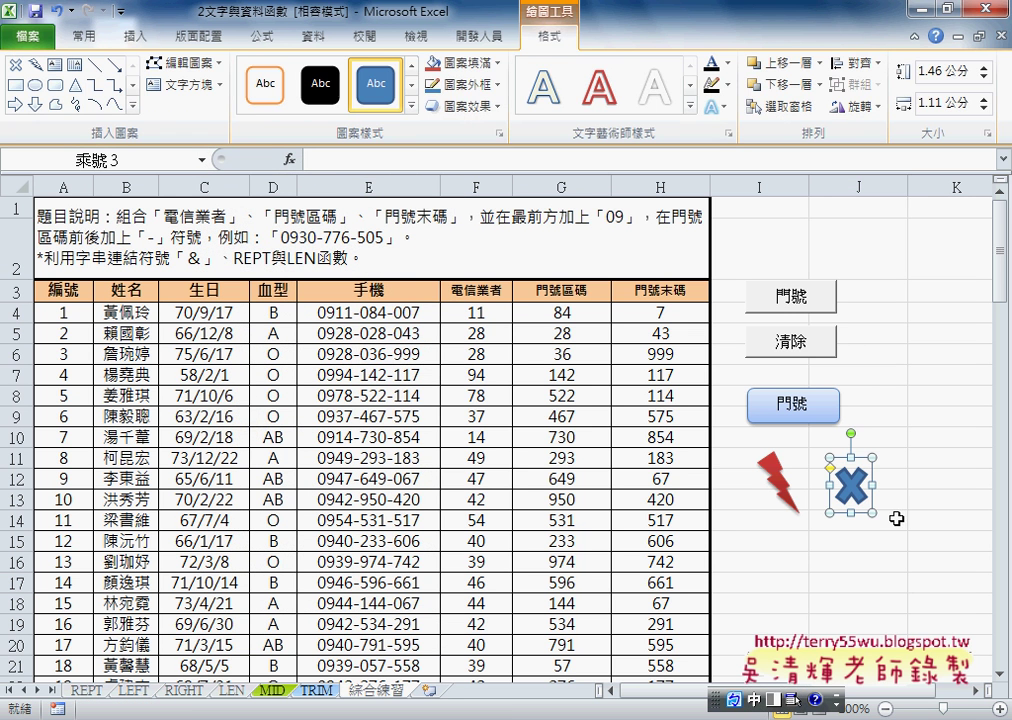
pyautogui.click(411, 104)
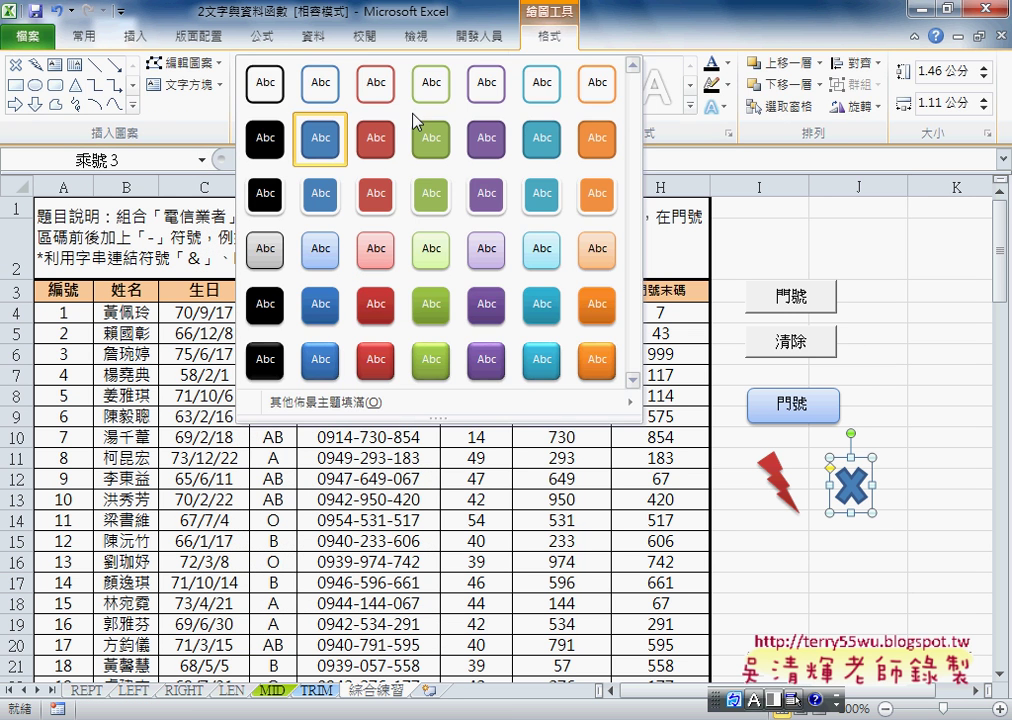
pyautogui.click(376, 249)
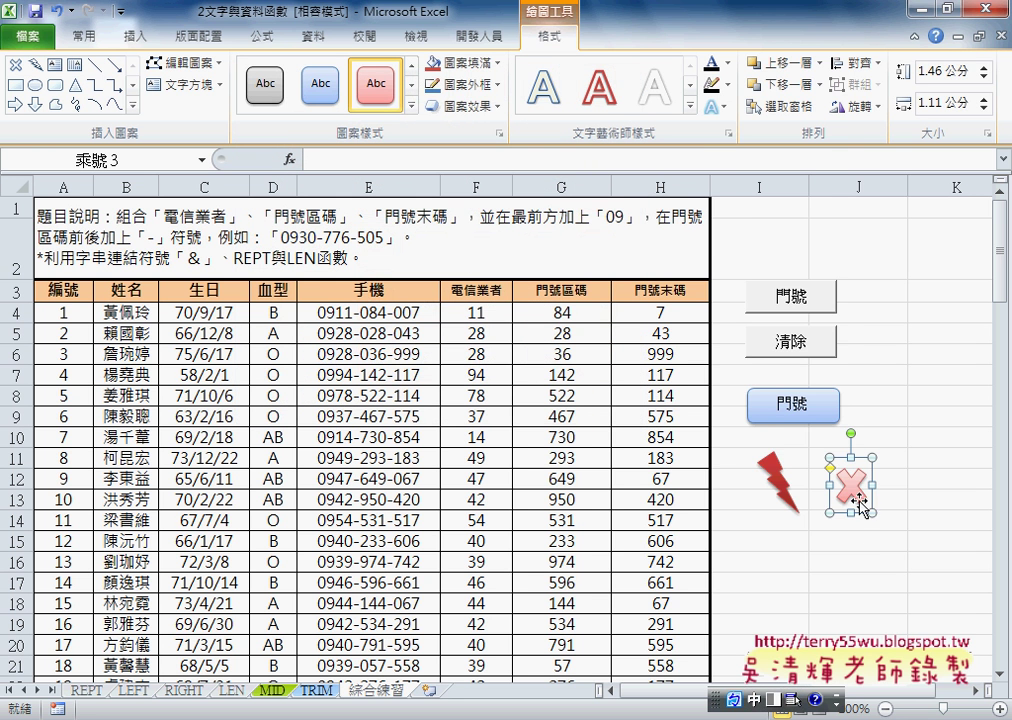
# - Assign the 清除 macro to the pink X shape
pyautogui.rightClick(859, 502)
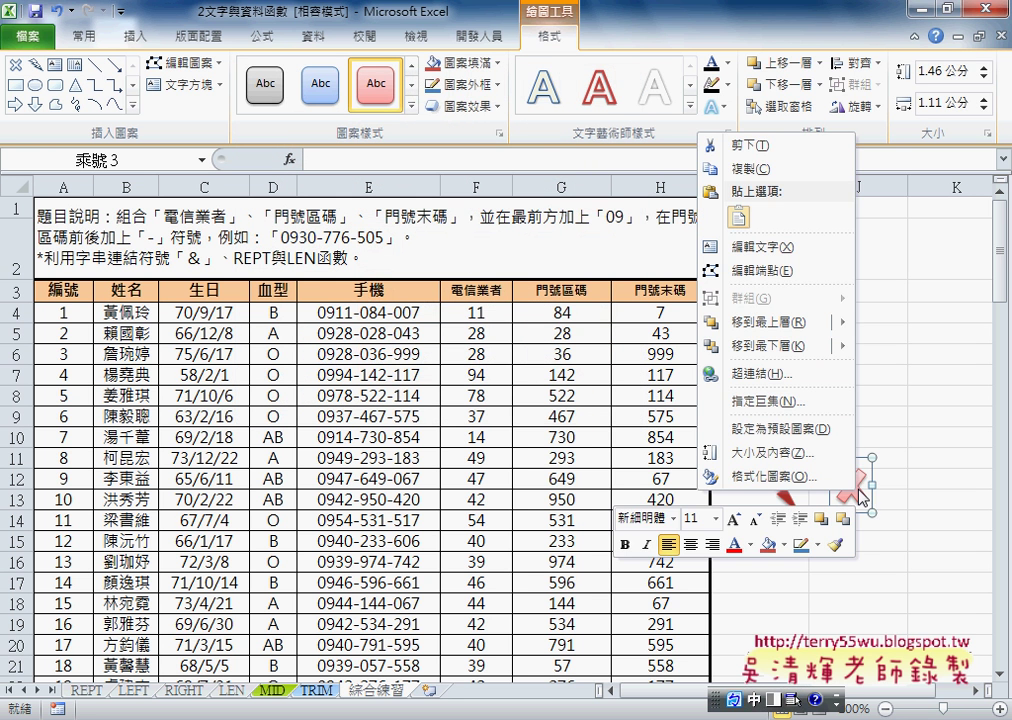
pyautogui.click(795, 408)
pyautogui.click(636, 318)
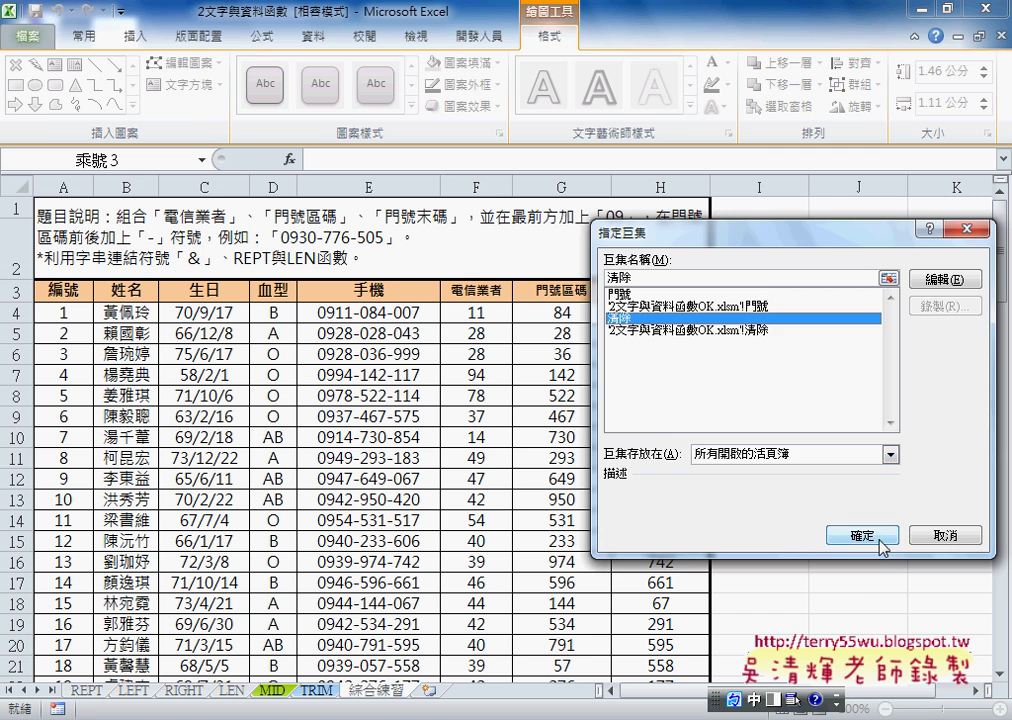
pyautogui.click(862, 535)
pyautogui.click(860, 594)
# - Test clearing and refilling the 手機 column with the shapes and the 門號/清除 buttons, then open the shapes gallery
pyautogui.click(850, 487)
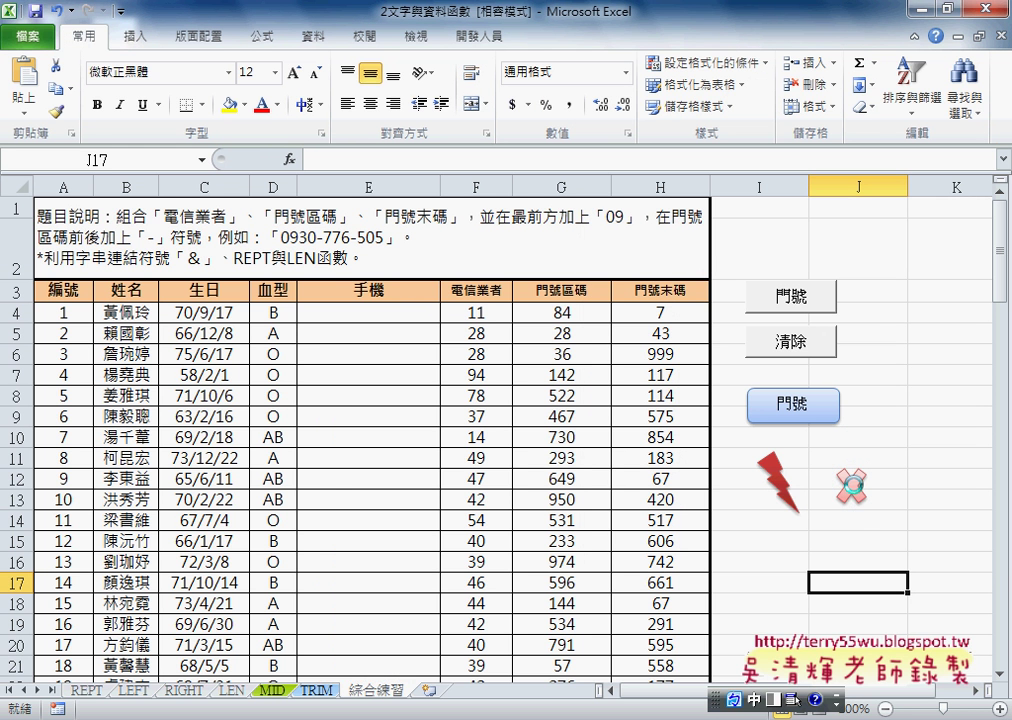
pyautogui.click(786, 492)
pyautogui.click(850, 482)
pyautogui.click(806, 302)
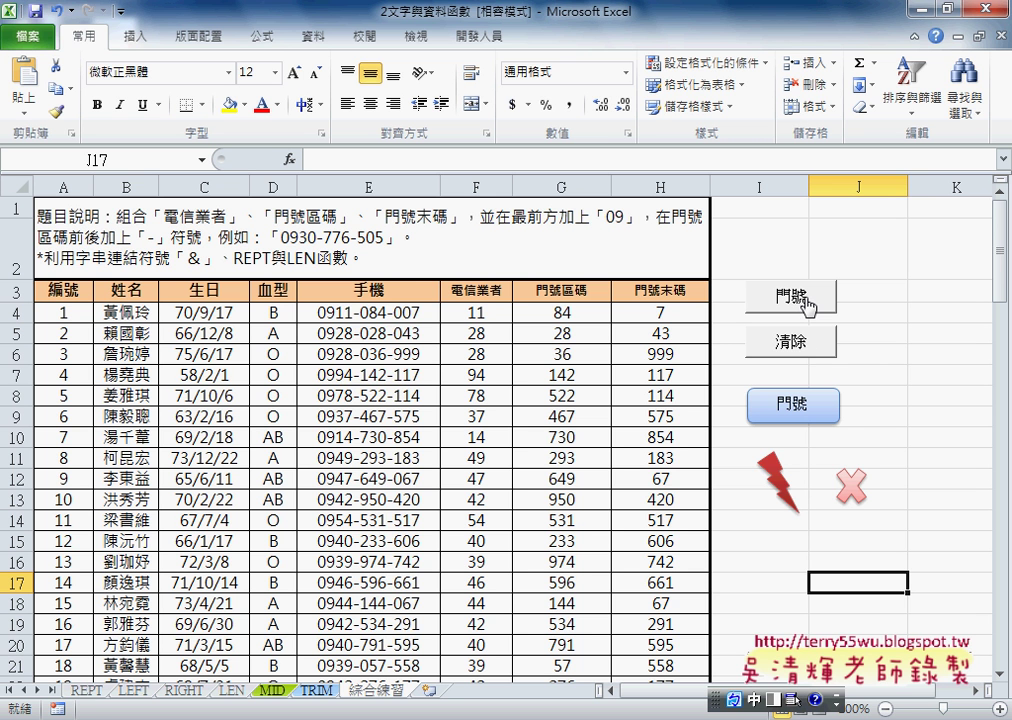
pyautogui.click(823, 346)
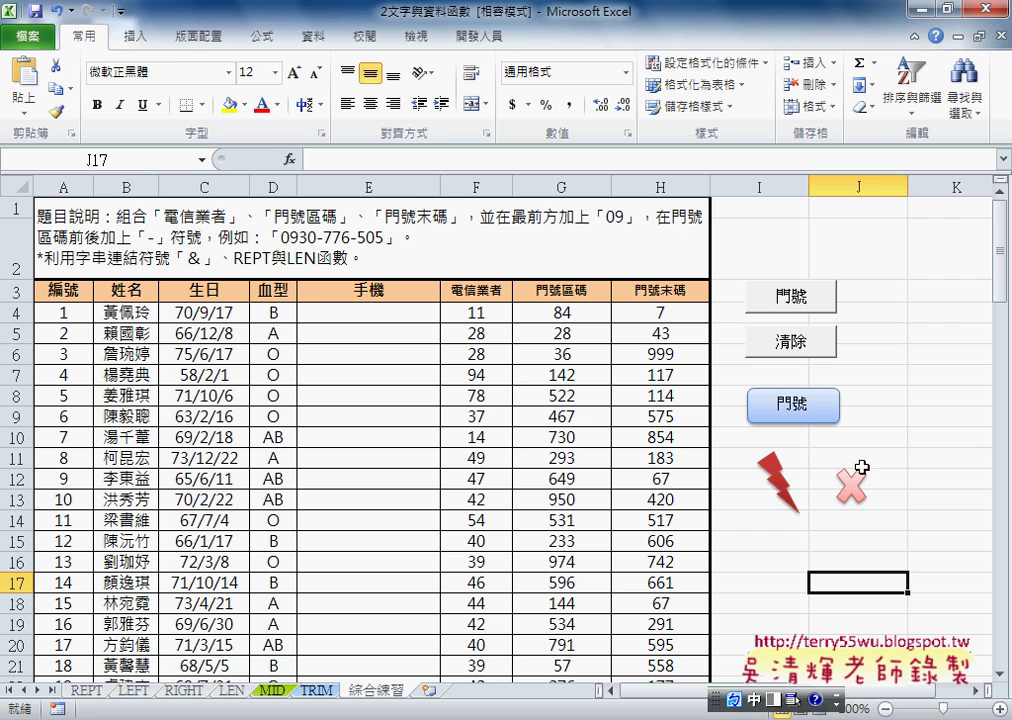
pyautogui.click(138, 40)
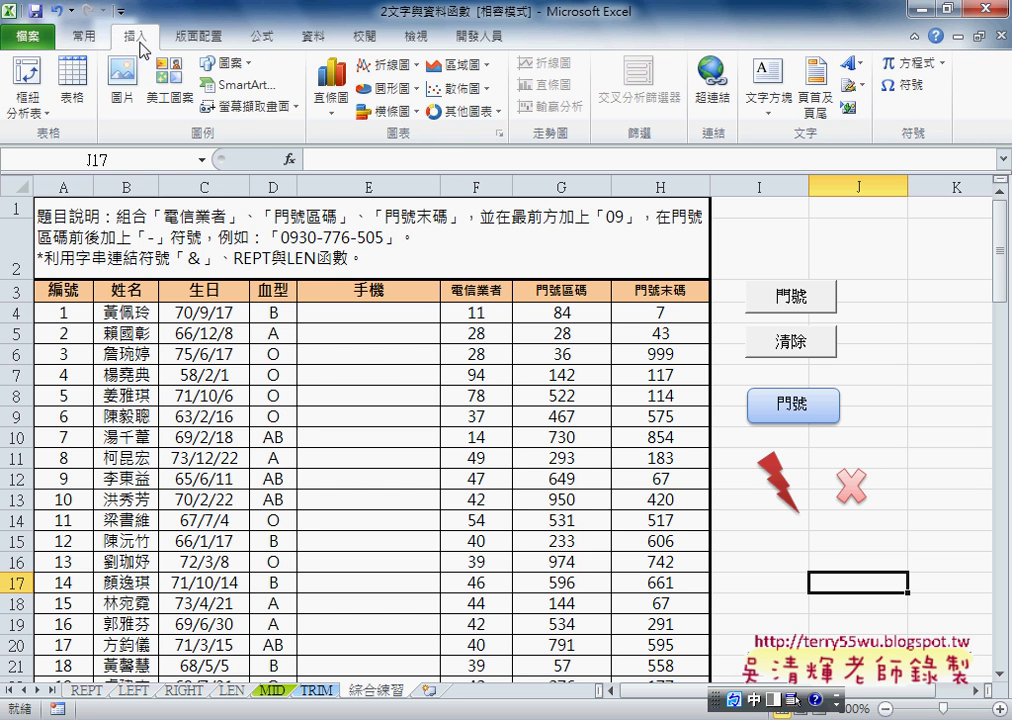
pyautogui.click(218, 62)
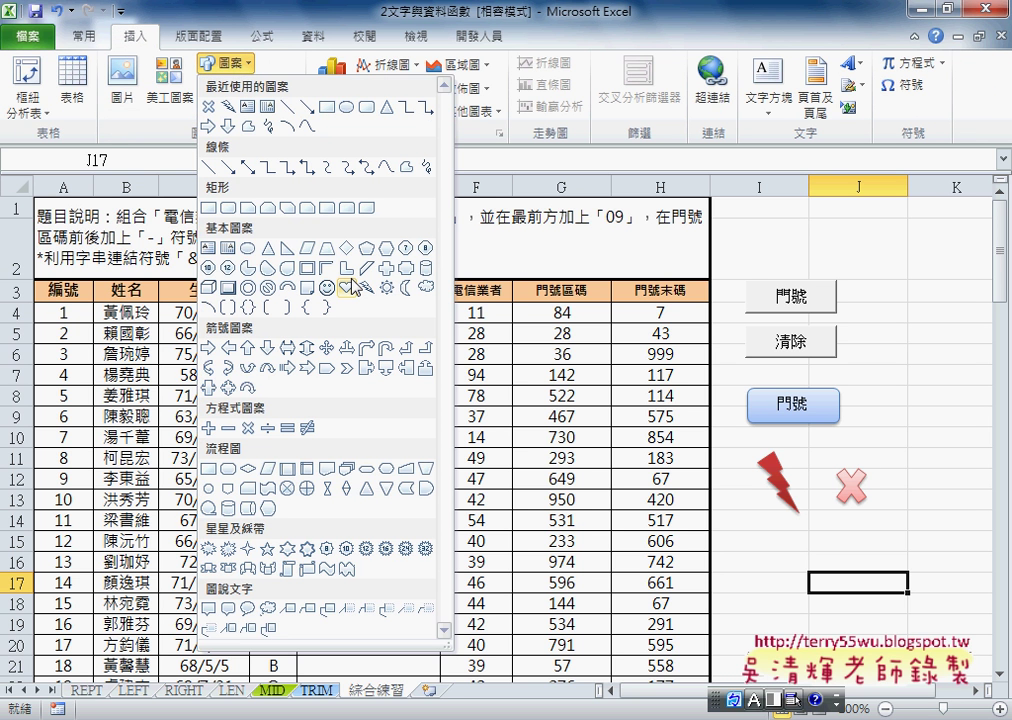